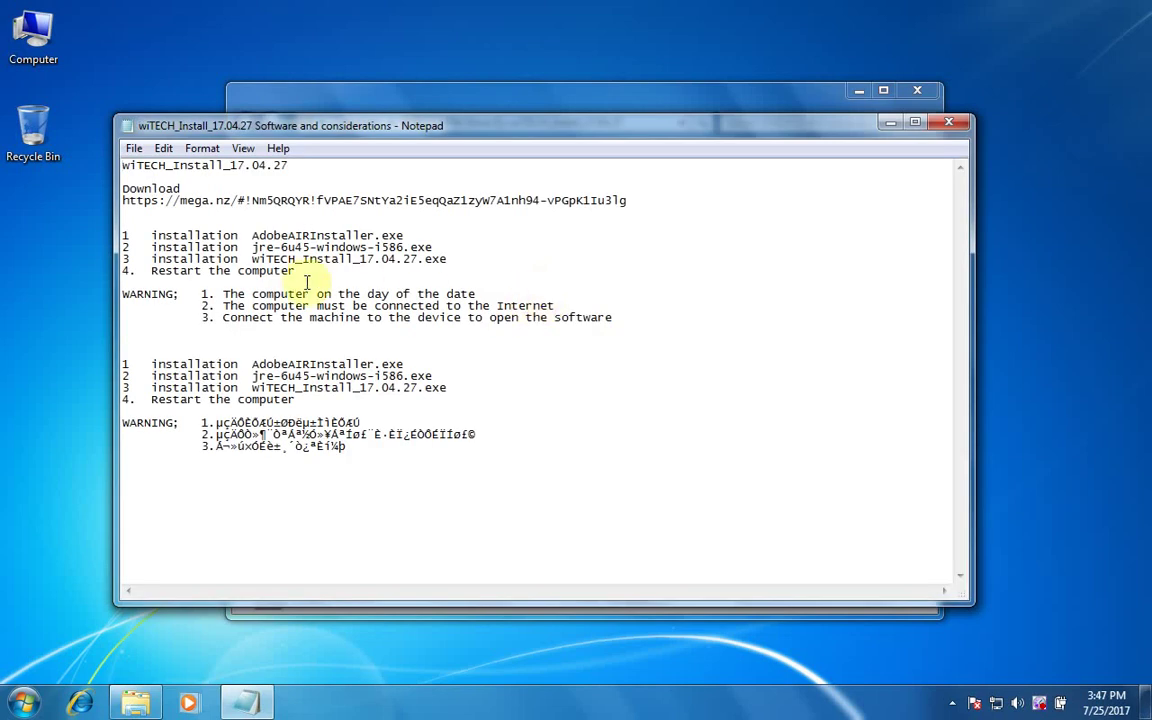
# Review the installation order and the warnings about the computer's date and Internet connection in the wiTECH notes.
pyautogui.moveTo(143, 176); pyautogui.dragTo(440, 259)
pyautogui.click(257, 237)
pyautogui.moveTo(220, 294); pyautogui.dragTo(497, 294)
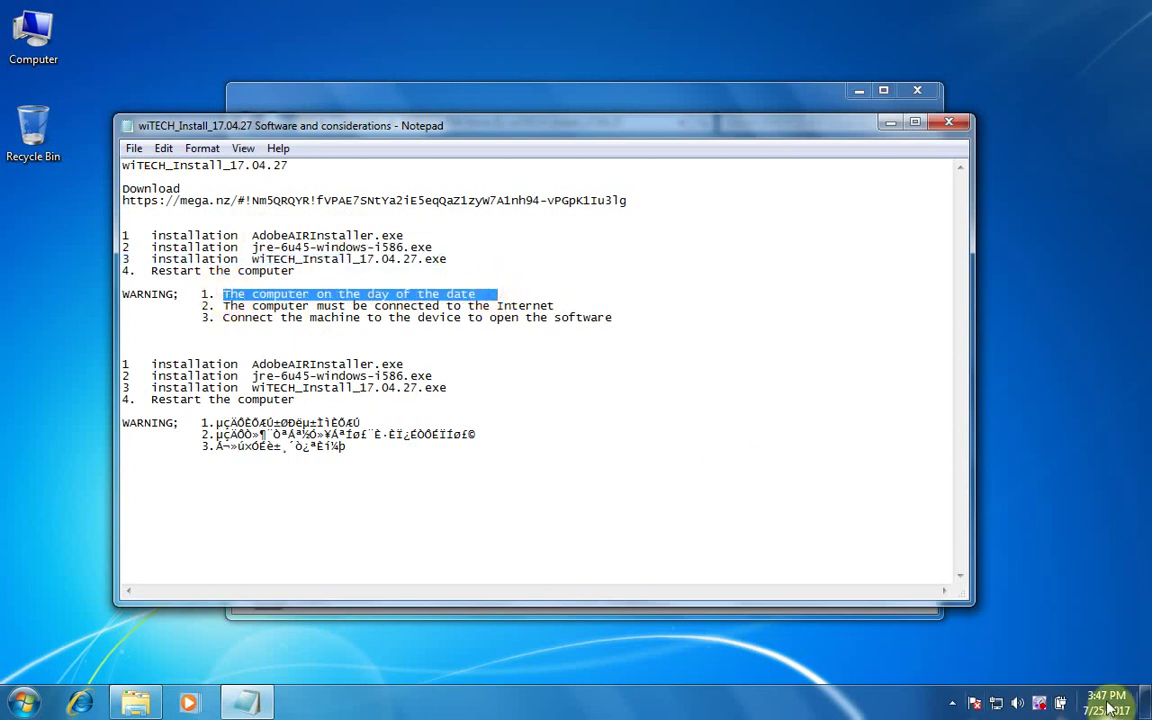
pyautogui.moveTo(1070, 697)
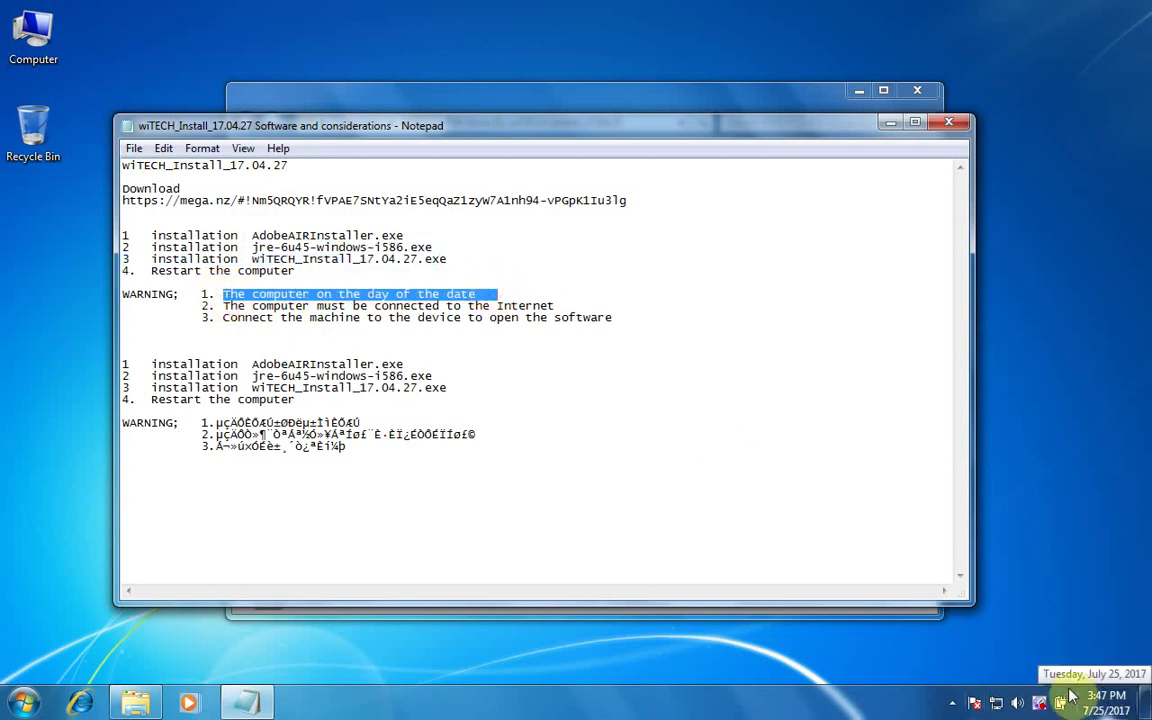
pyautogui.click(220, 306)
pyautogui.moveTo(240, 305); pyautogui.dragTo(577, 306)
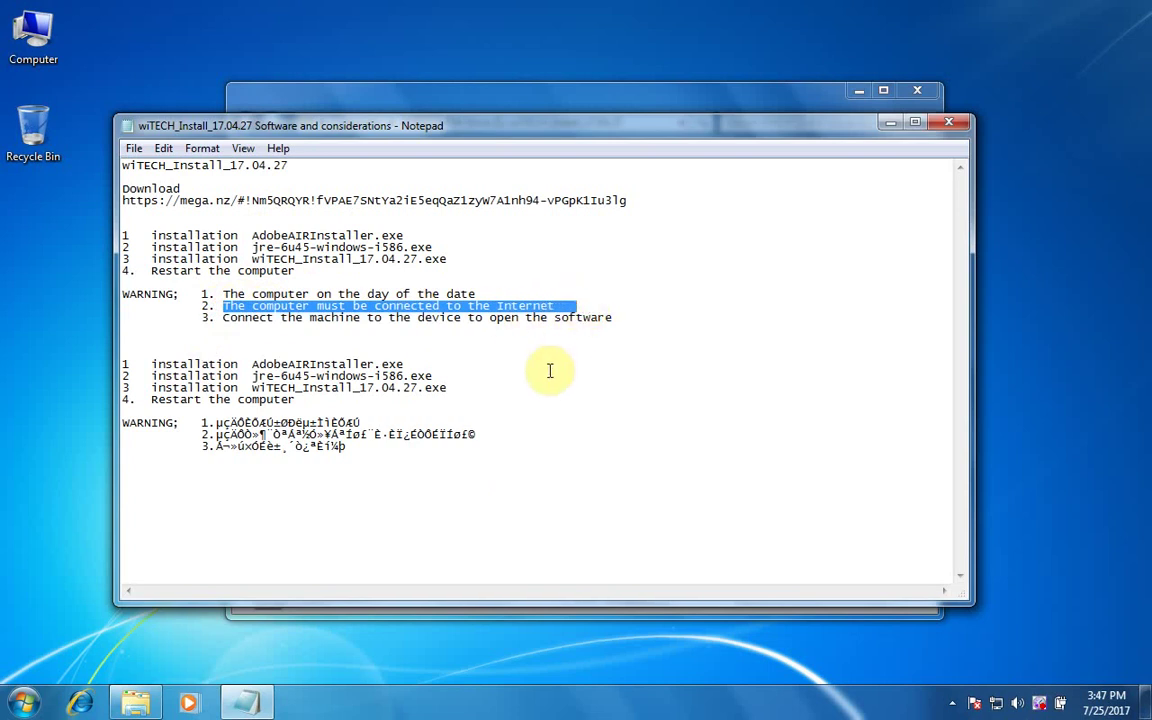
pyautogui.click(540, 372)
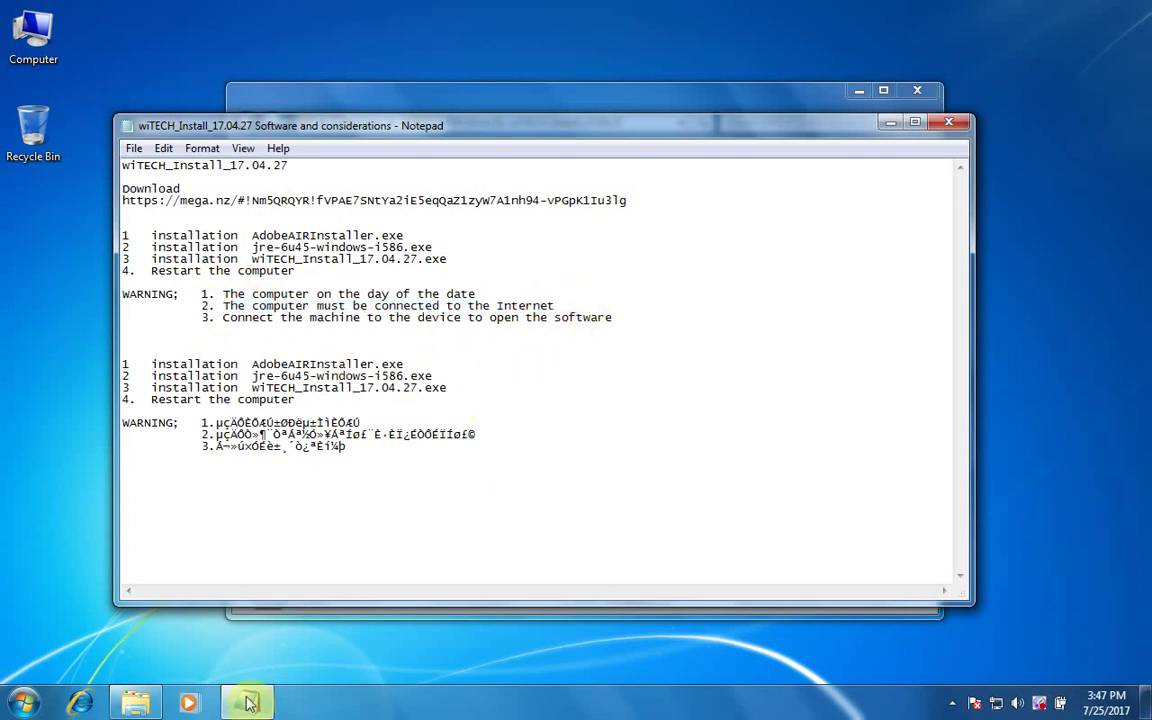
# Check the Internet connection by loading the MSN News page in Internet Explorer, and close the browser.
pyautogui.click(80, 703)
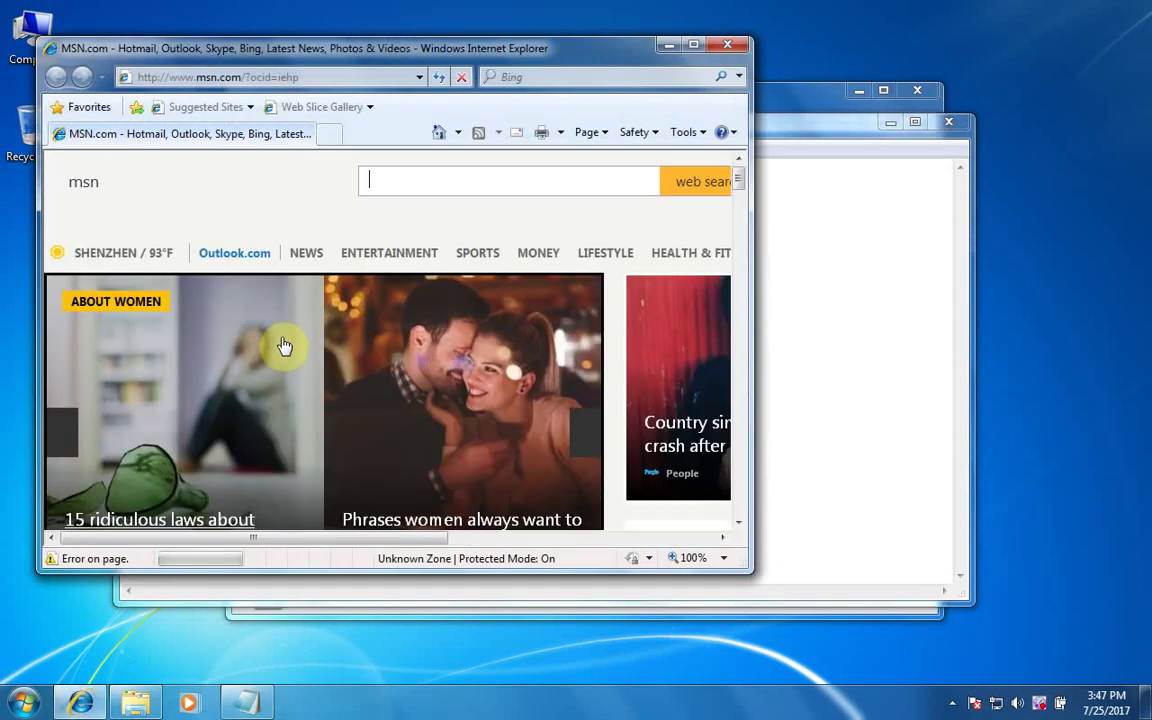
pyautogui.click(297, 262)
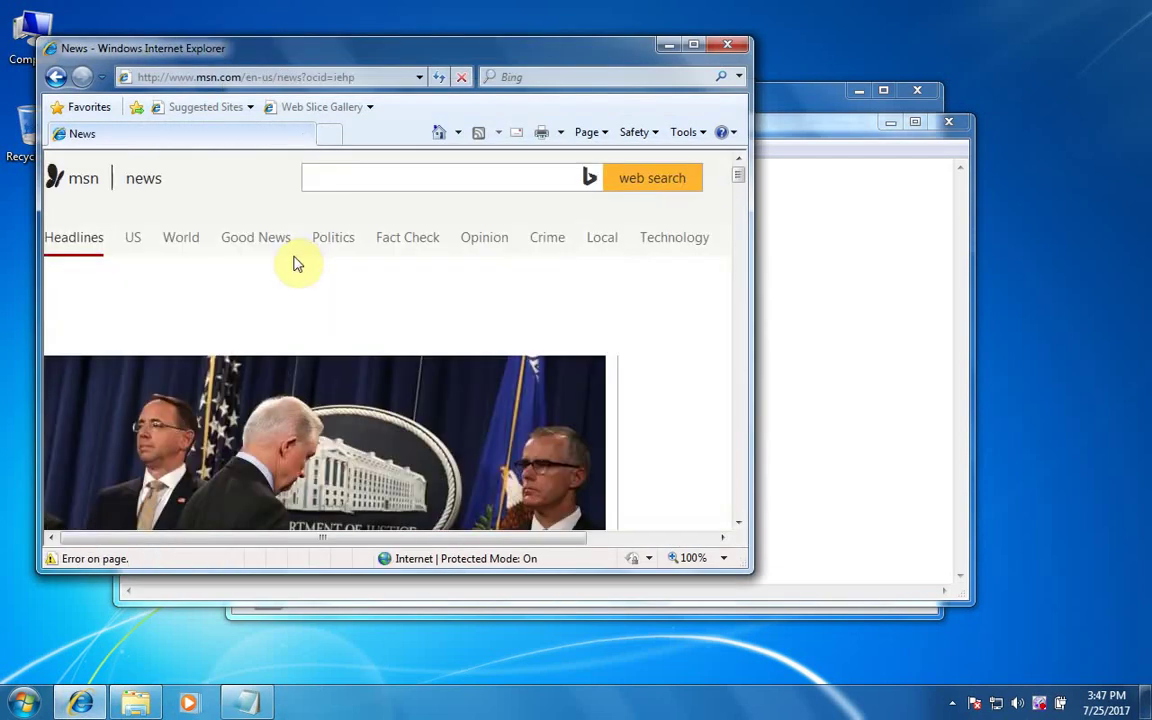
pyautogui.click(725, 48)
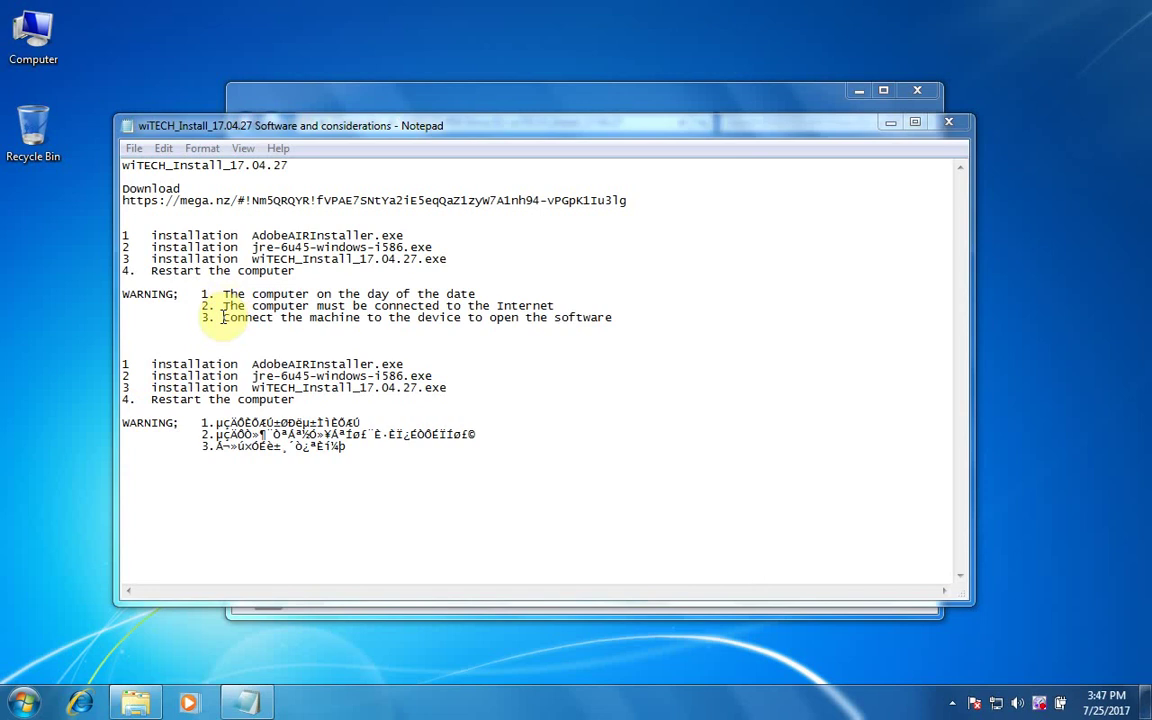
# Close the notes and install Adobe AIR from AdobeAIRInstaller on the disc, accepting its license agreement.
pyautogui.click(948, 121)
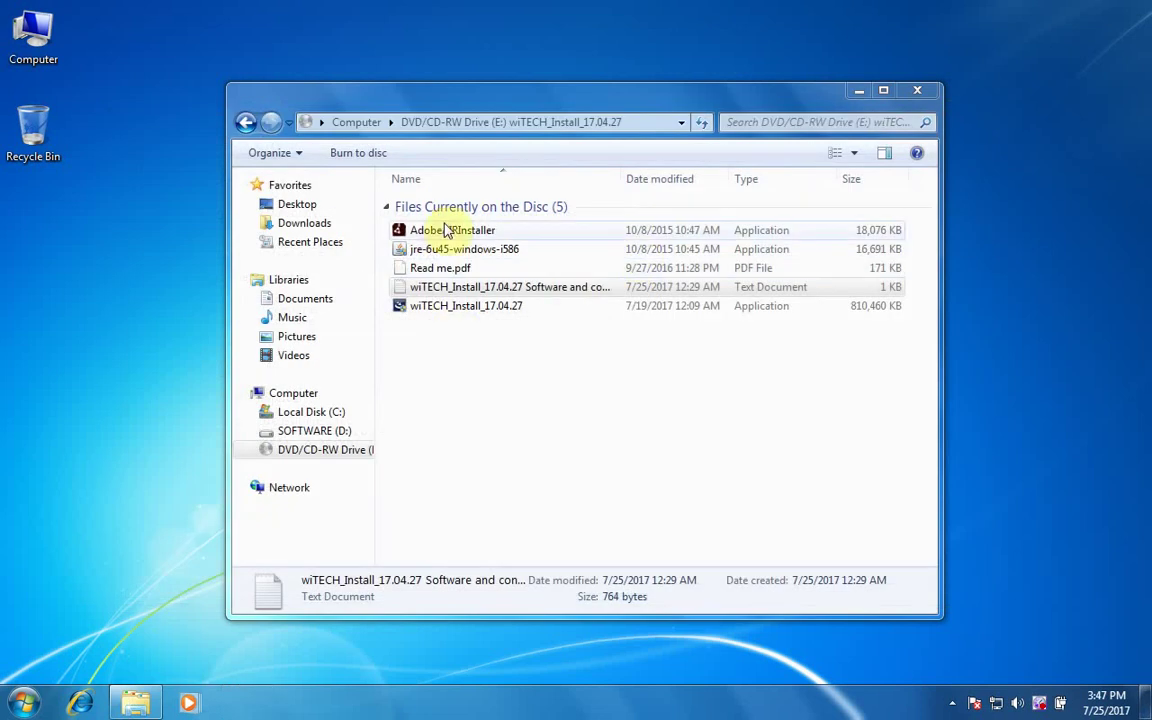
pyautogui.click(446, 230)
pyautogui.rightClick(446, 229)
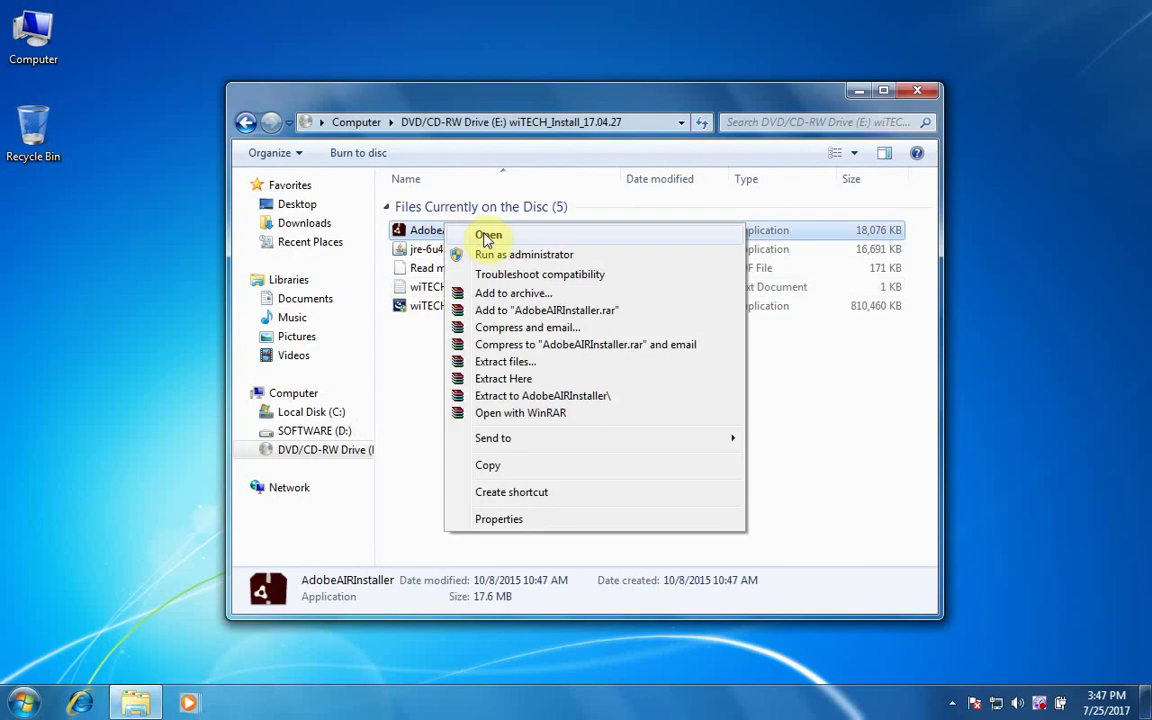
pyautogui.click(486, 236)
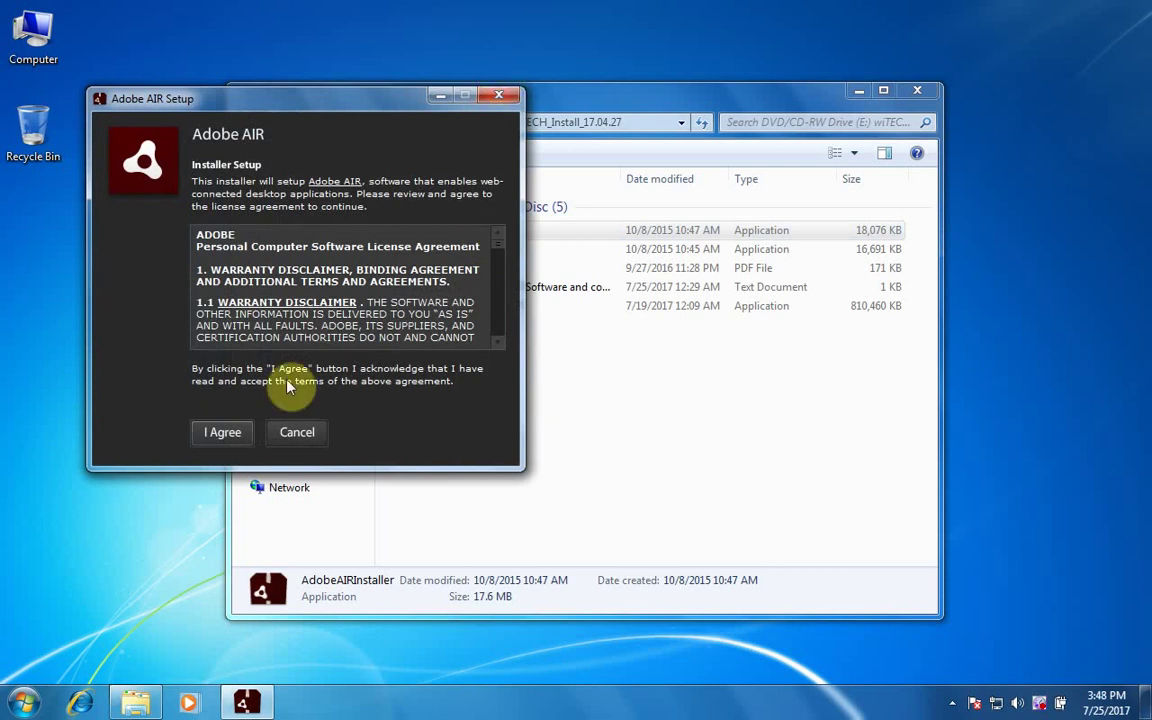
pyautogui.click(222, 435)
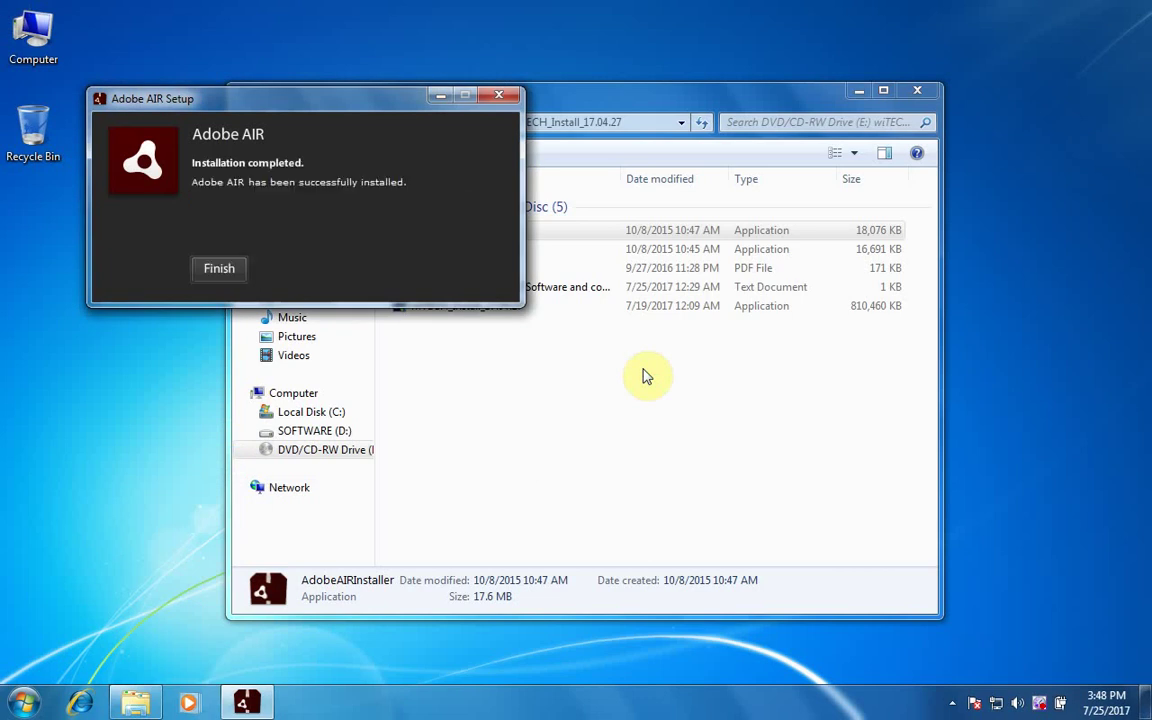
pyautogui.click(219, 270)
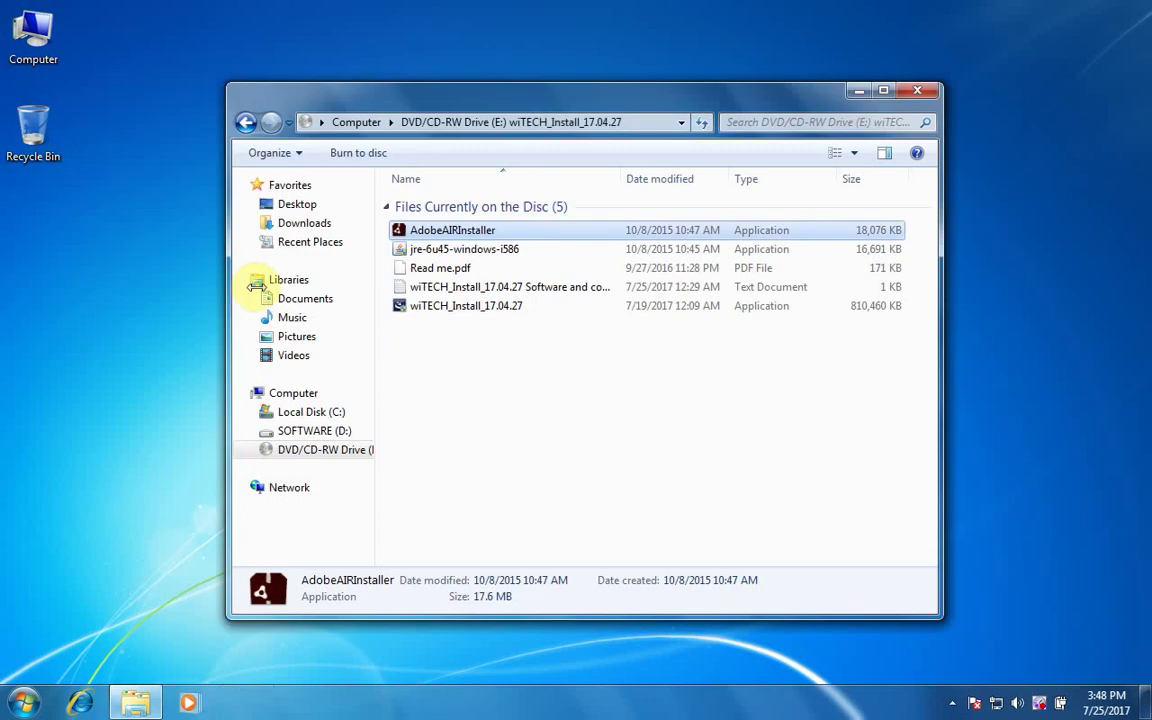
# Install Java from jre-6u45-windows-i586 with the default destination folder, postponing the Adobe AIR update.
pyautogui.click(425, 251)
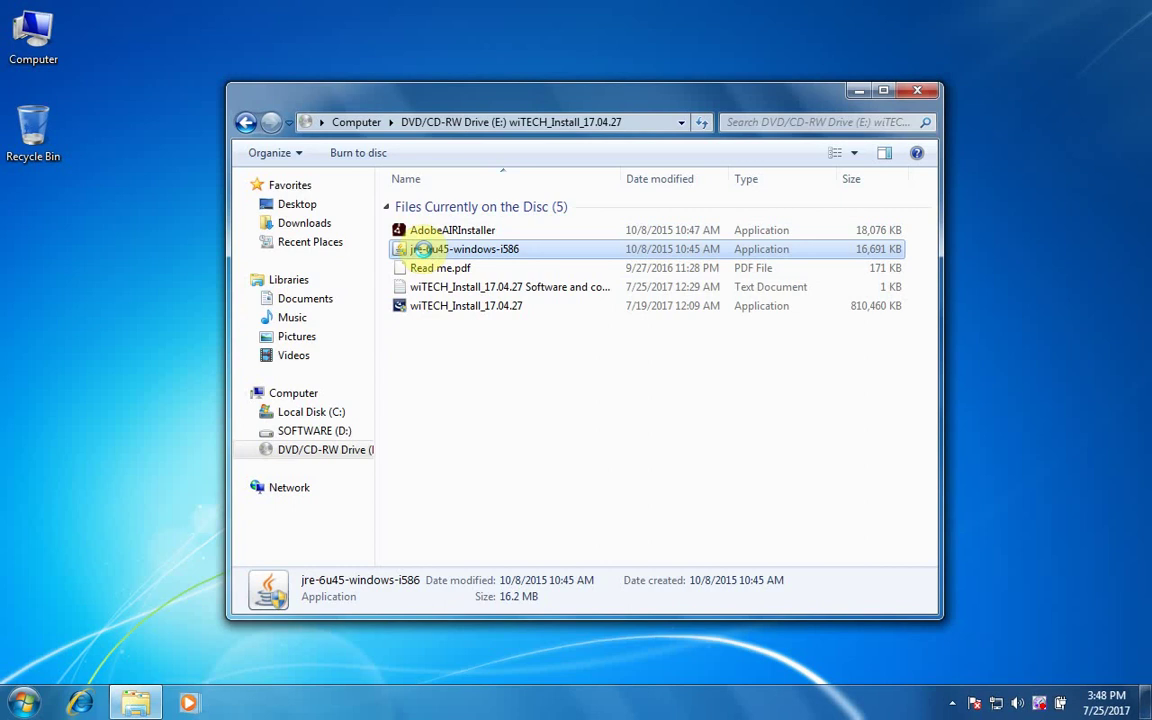
pyautogui.rightClick(423, 250)
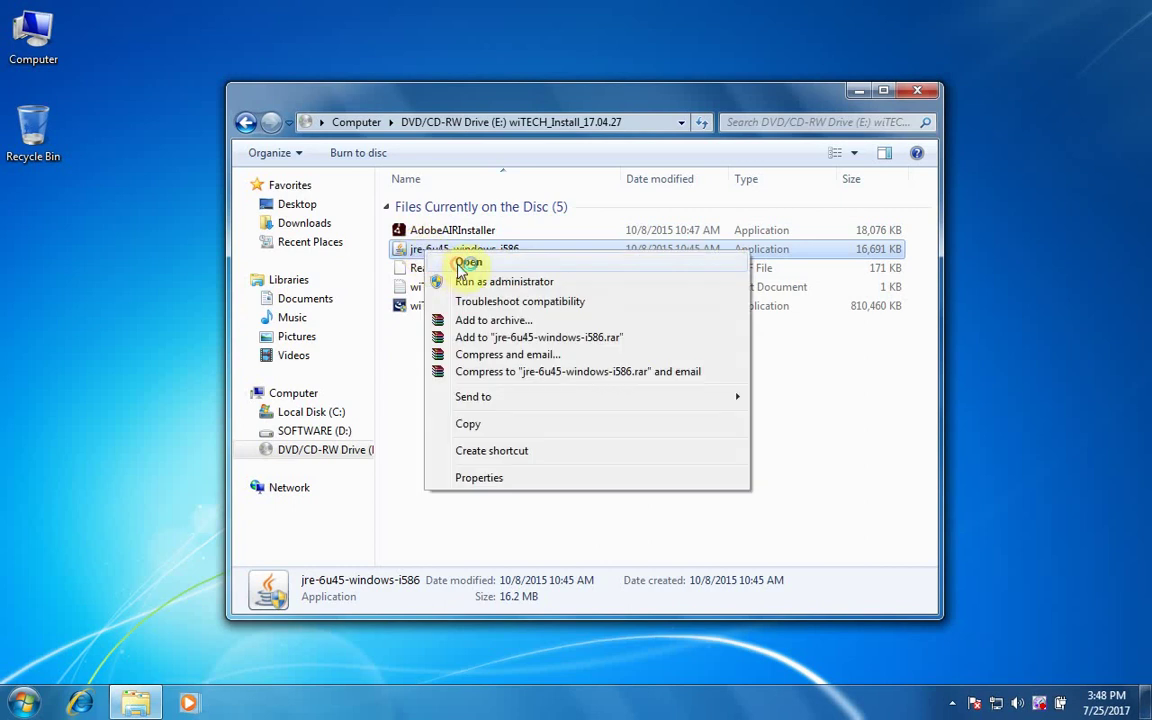
pyautogui.click(458, 259)
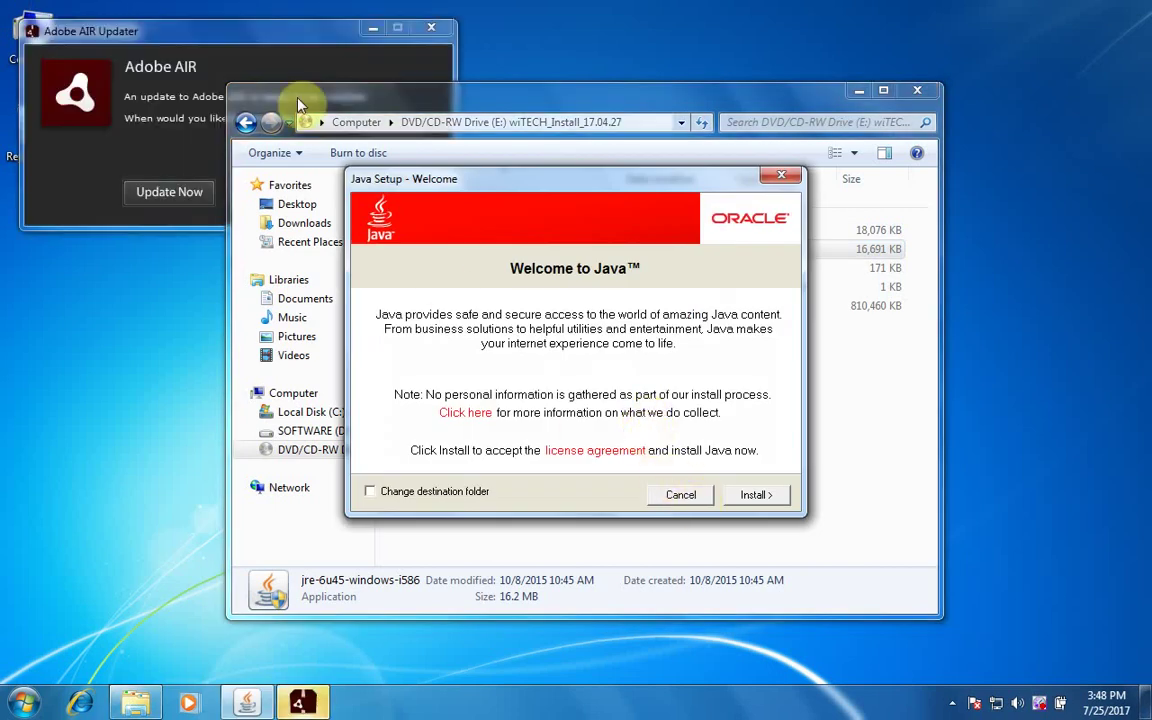
pyautogui.click(271, 40)
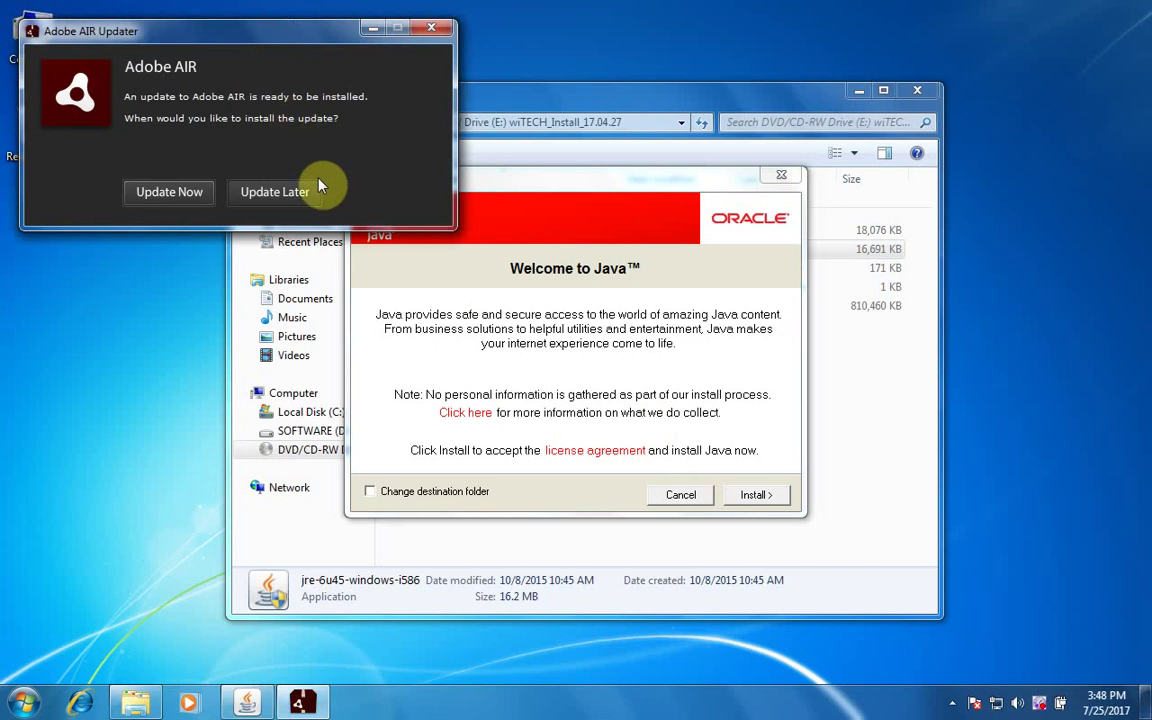
pyautogui.click(303, 198)
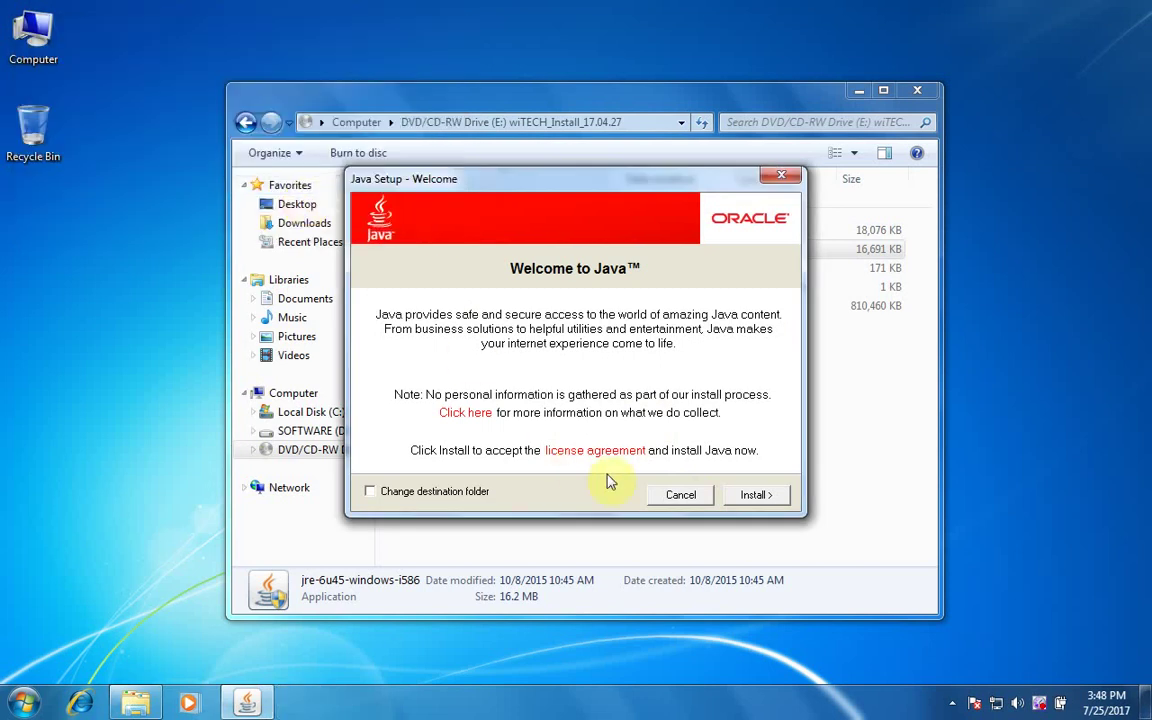
pyautogui.click(763, 498)
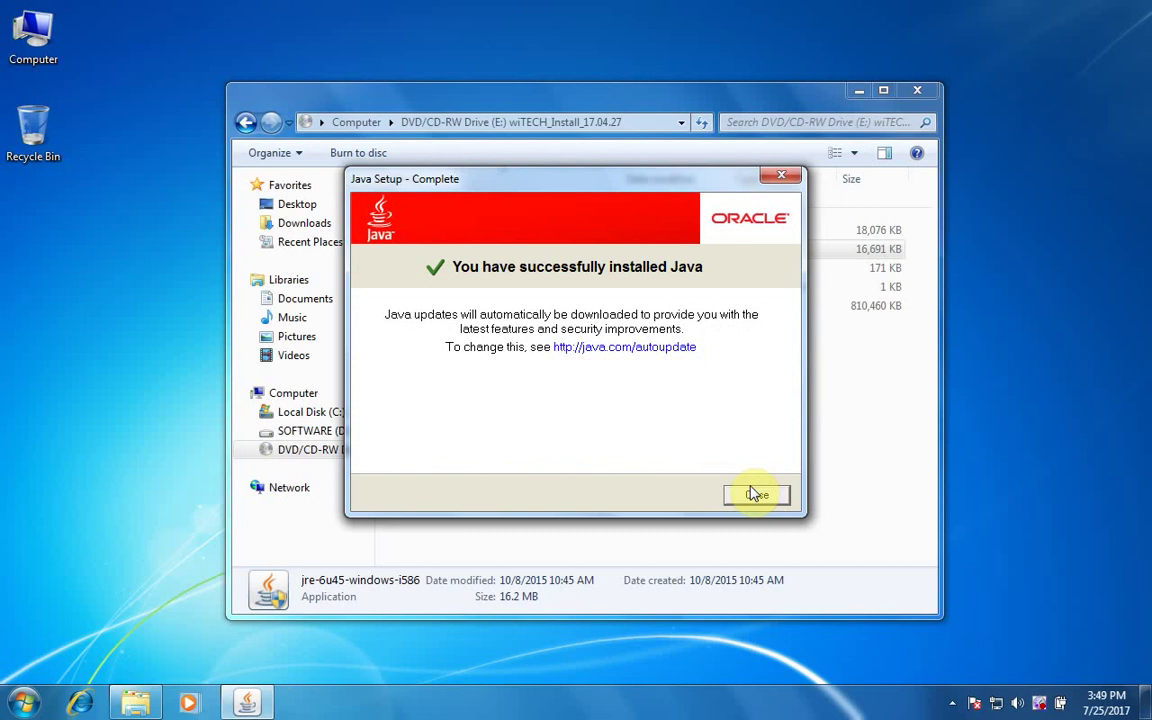
pyautogui.click(754, 493)
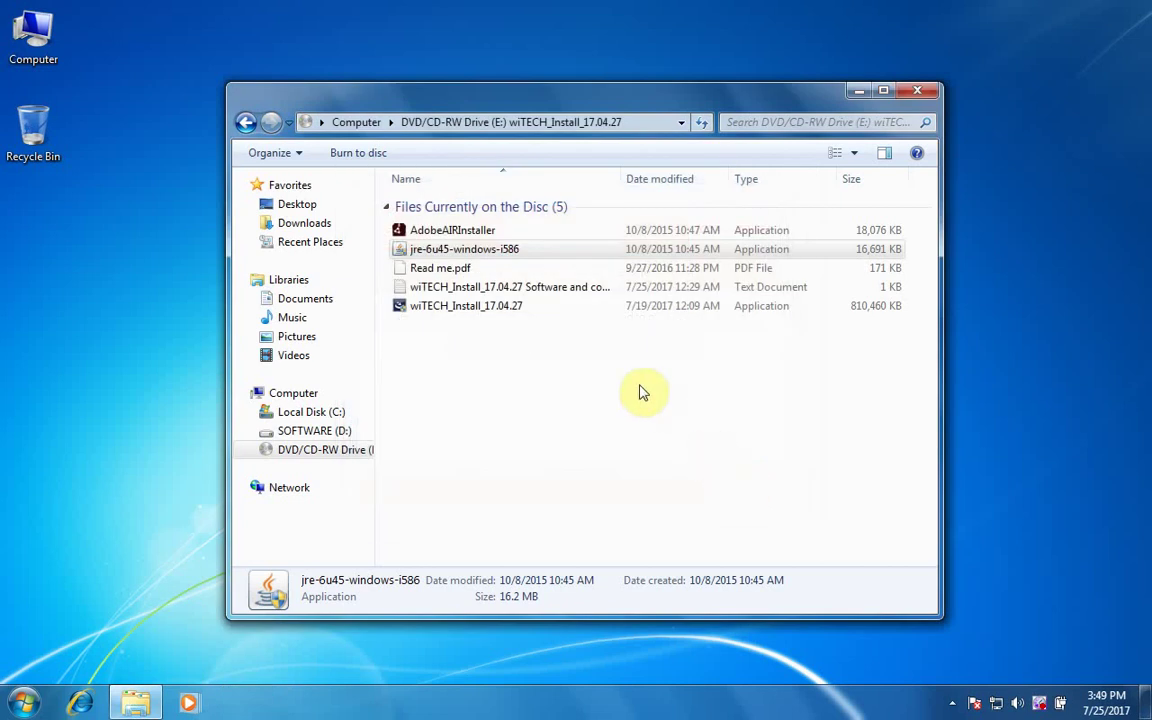
# Start the wiTECH_Install_17.04.27 setup in English (United States) and install its required components, closing the disc folder window.
pyautogui.click(410, 307)
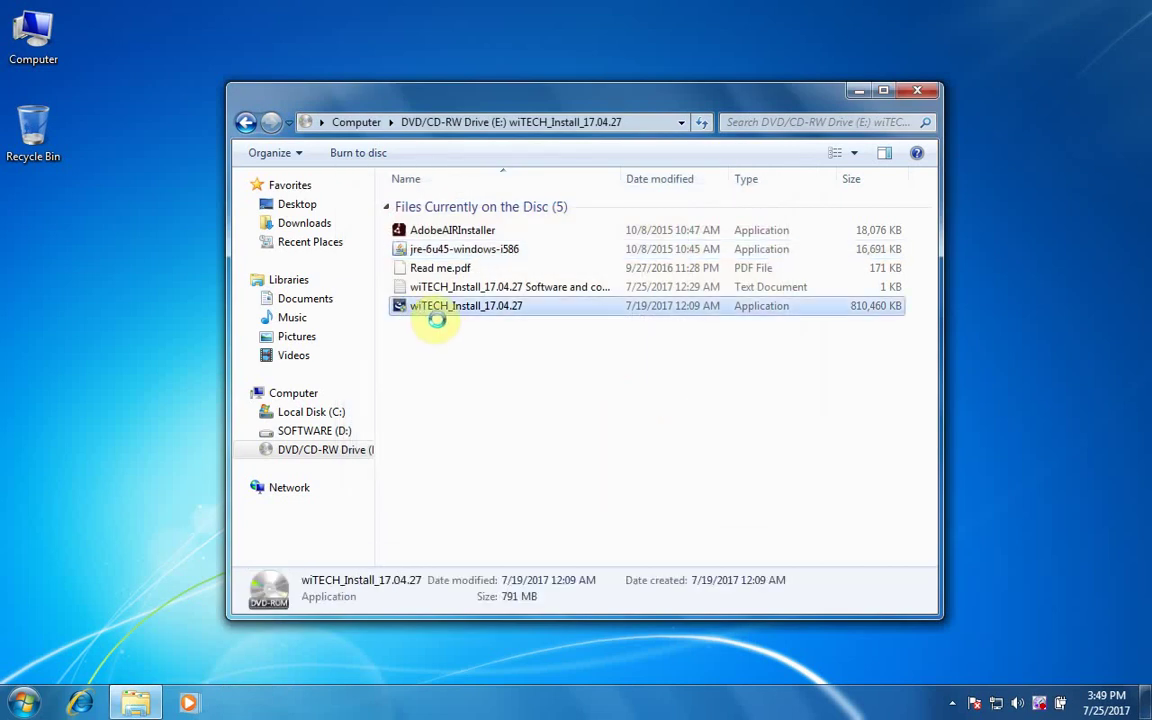
pyautogui.rightClick(437, 318)
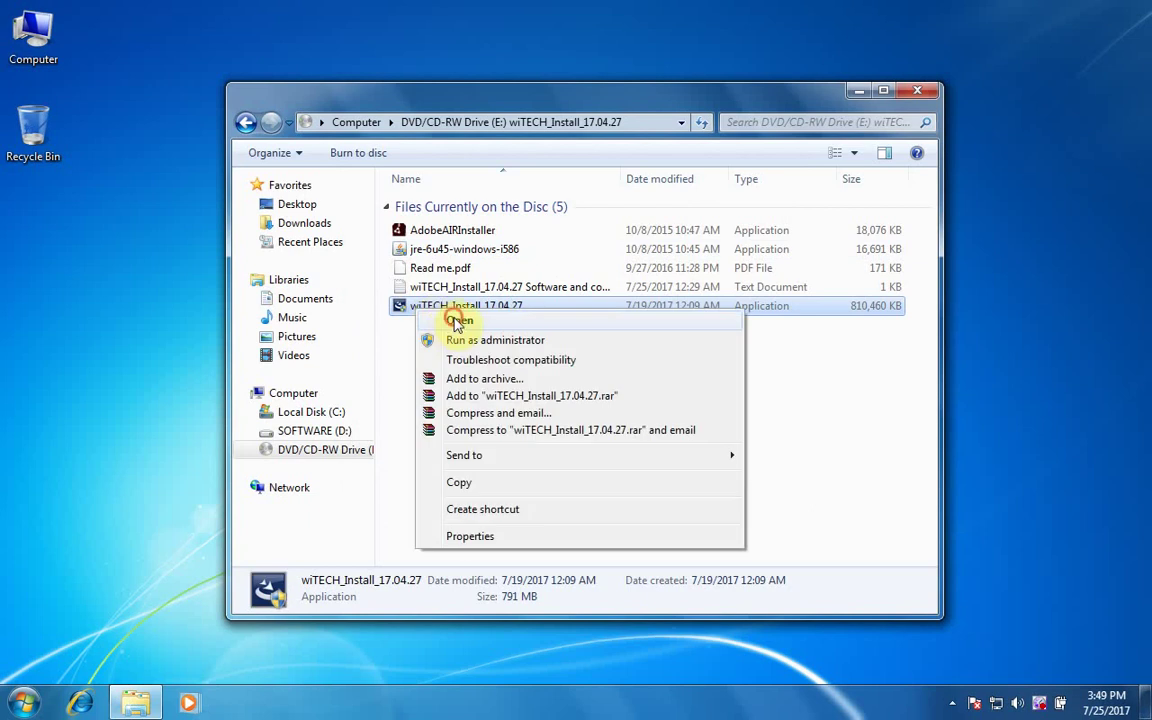
pyautogui.click(452, 320)
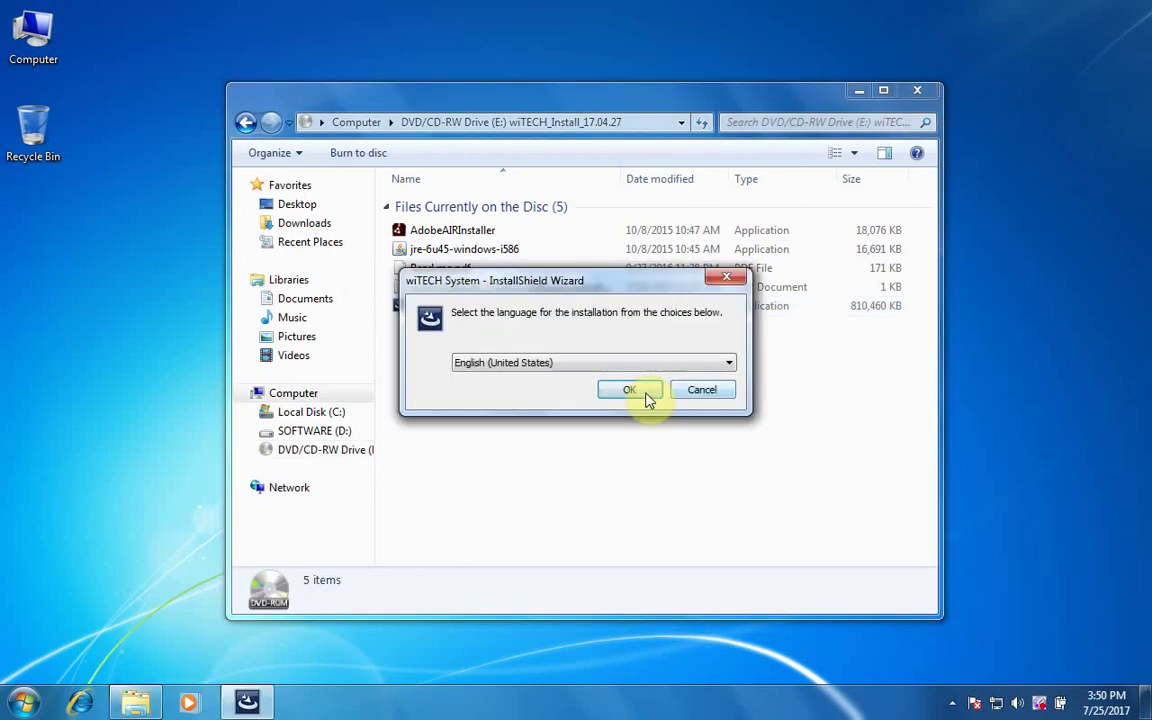
pyautogui.click(731, 364)
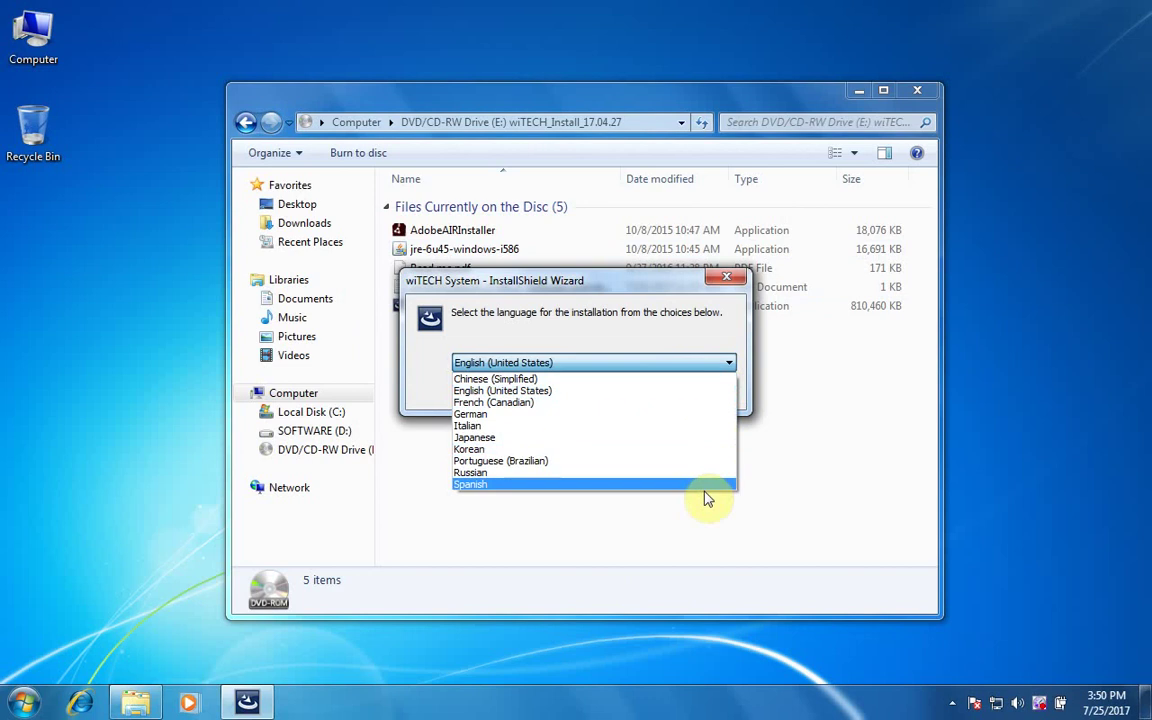
pyautogui.click(690, 362)
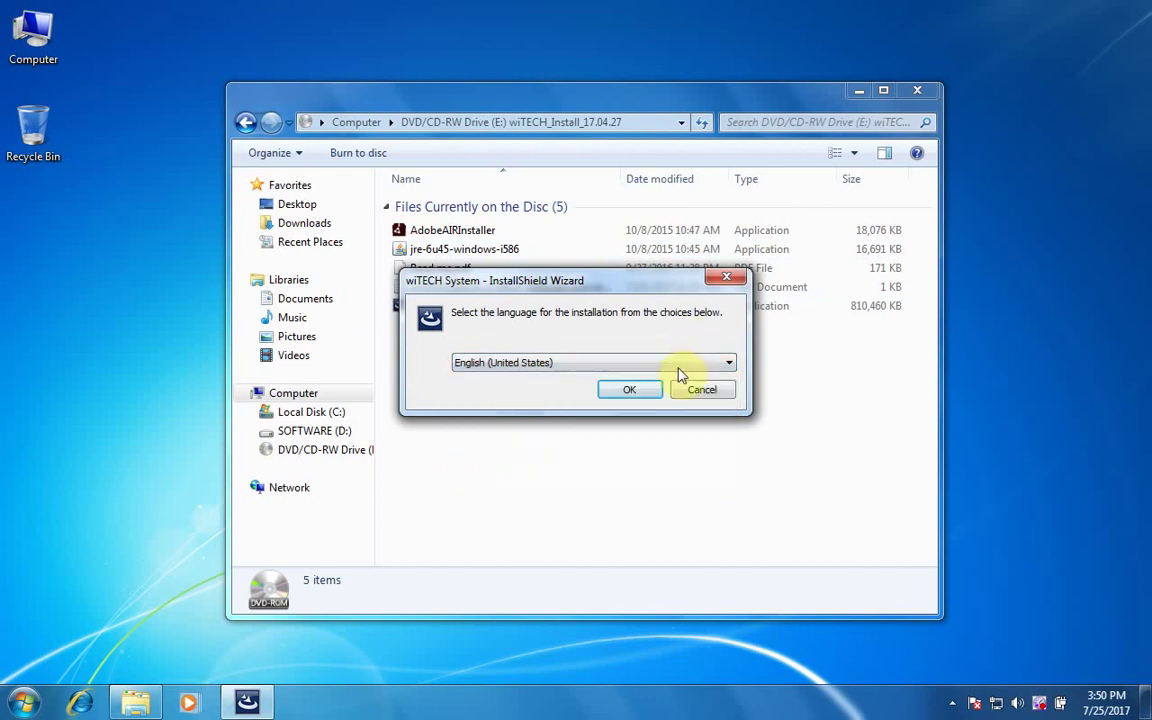
pyautogui.click(630, 390)
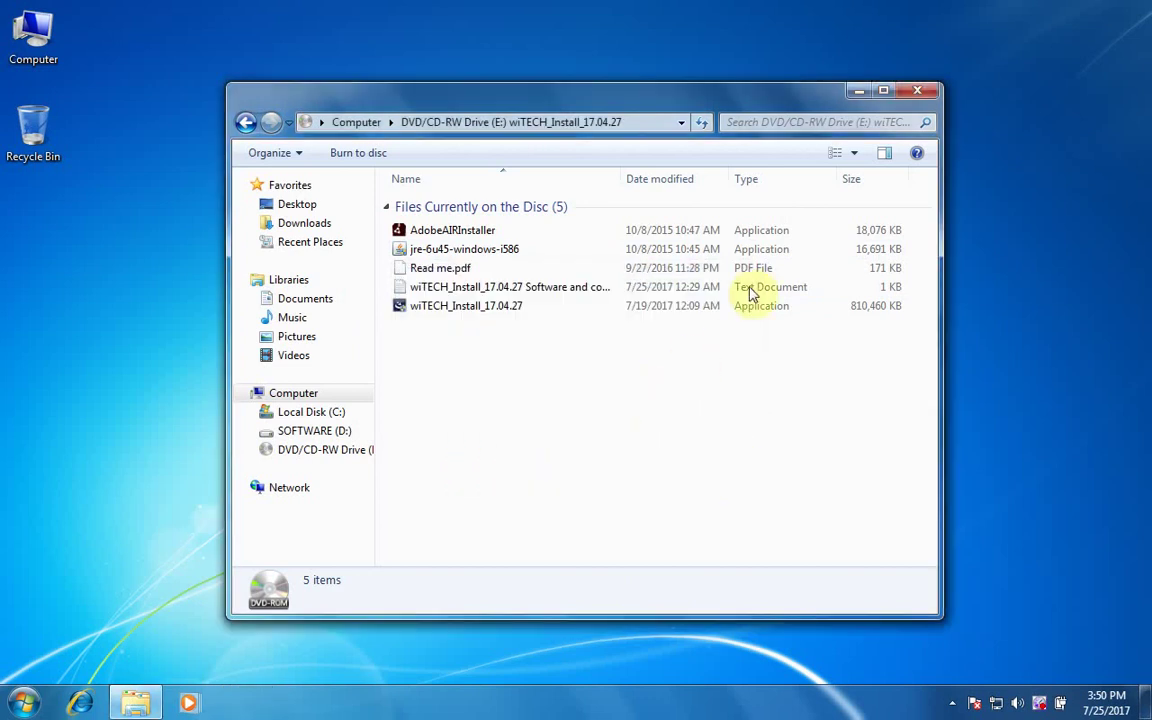
pyautogui.click(921, 92)
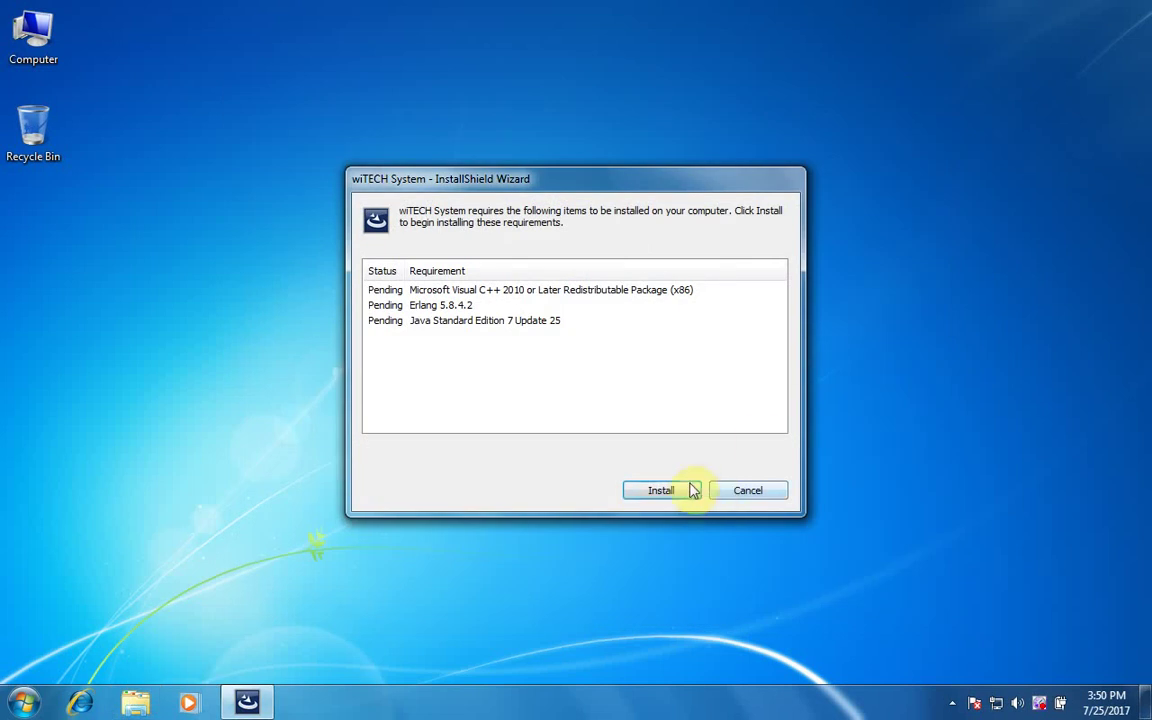
pyautogui.click(689, 491)
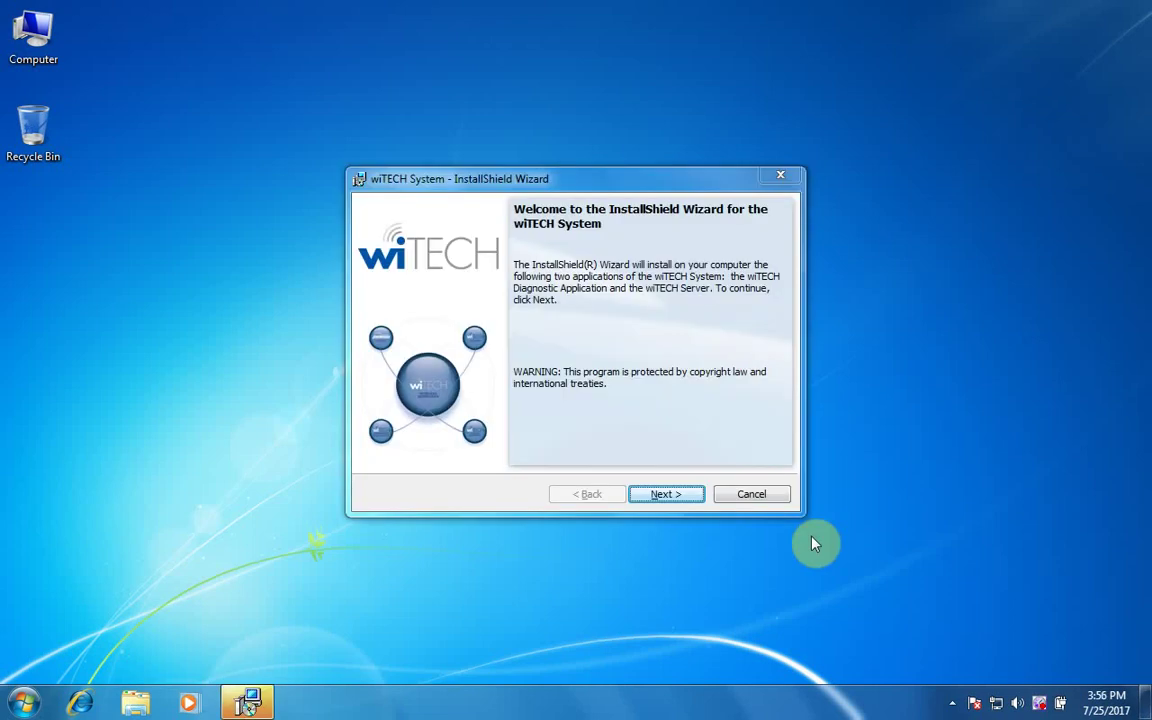
# Proceed past the wiTECH System welcome page and select the country or region where the system will be used.
pyautogui.click(684, 494)
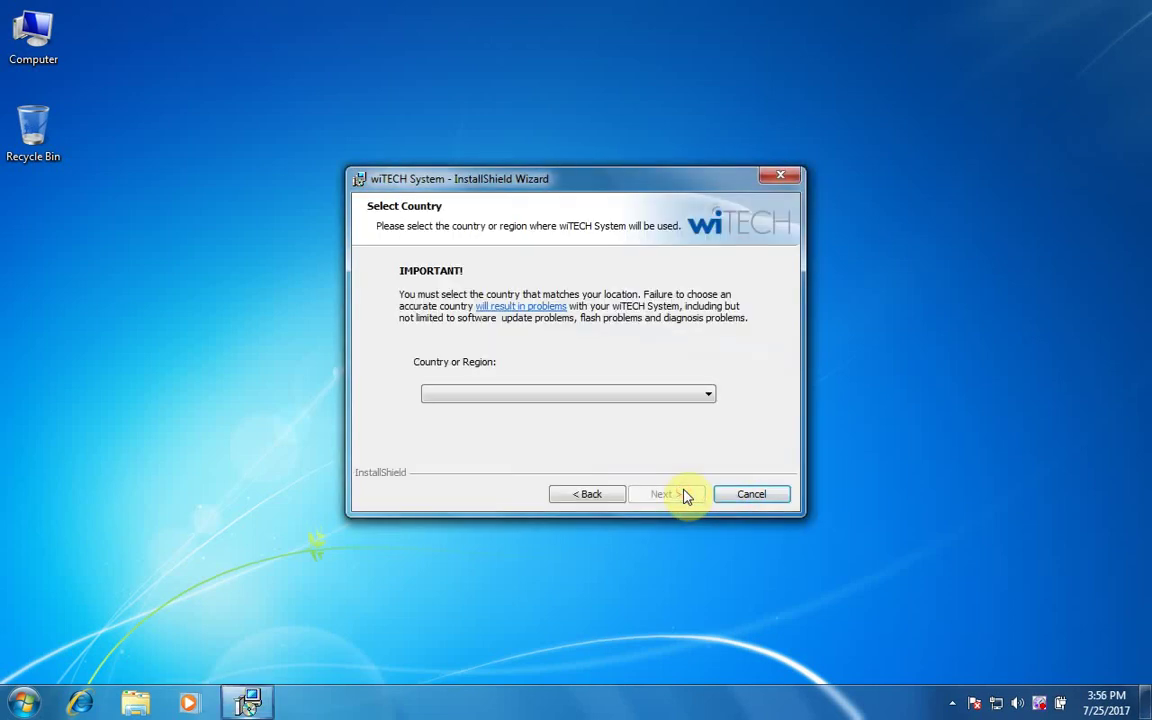
pyautogui.click(709, 395)
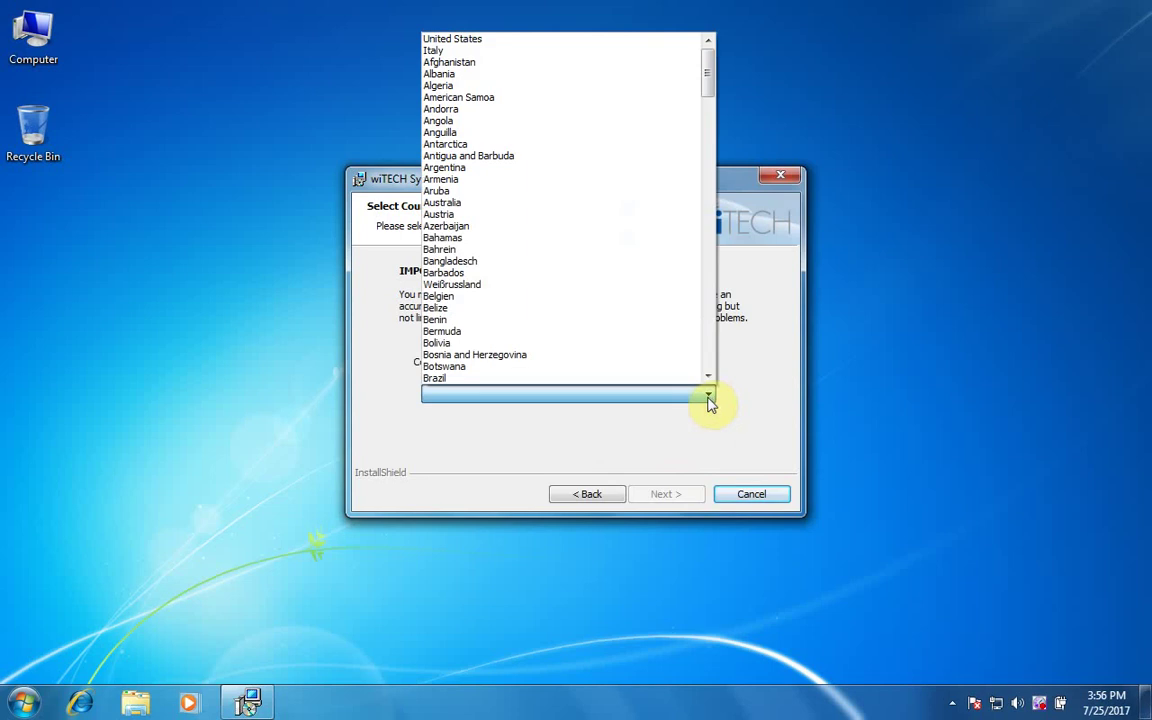
pyautogui.scroll(-2, 690, 298)
pyautogui.scroll(-20, 700, 306)
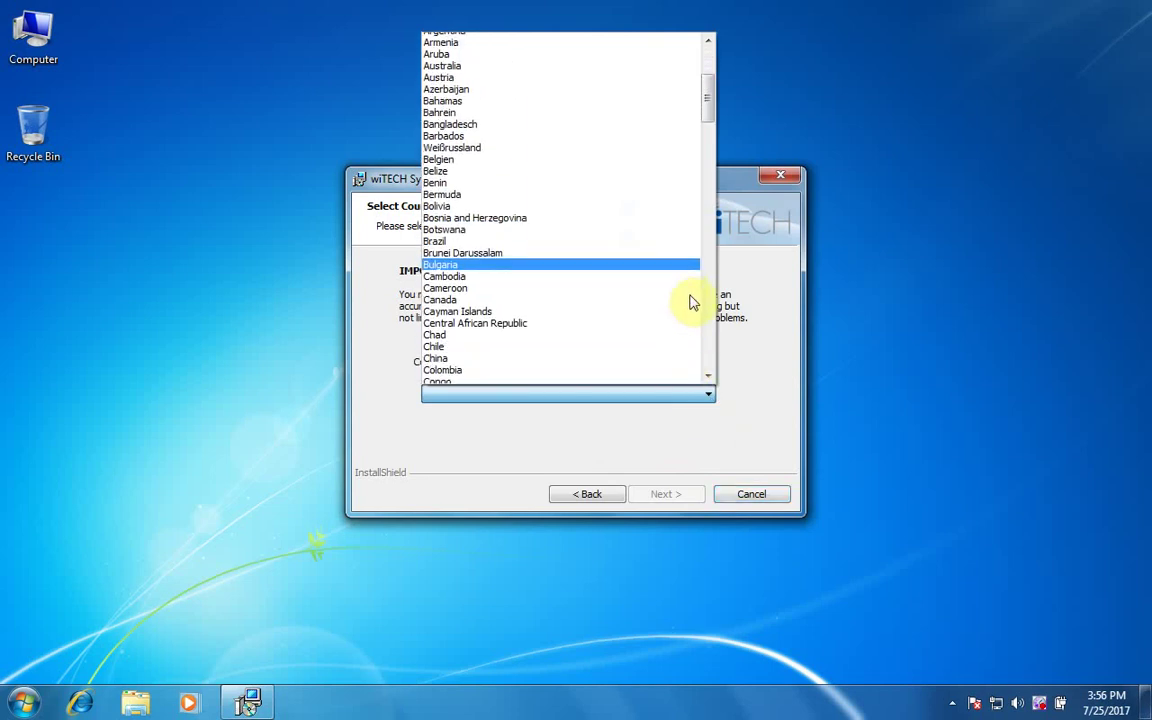
pyautogui.scroll(-6, 706, 307)
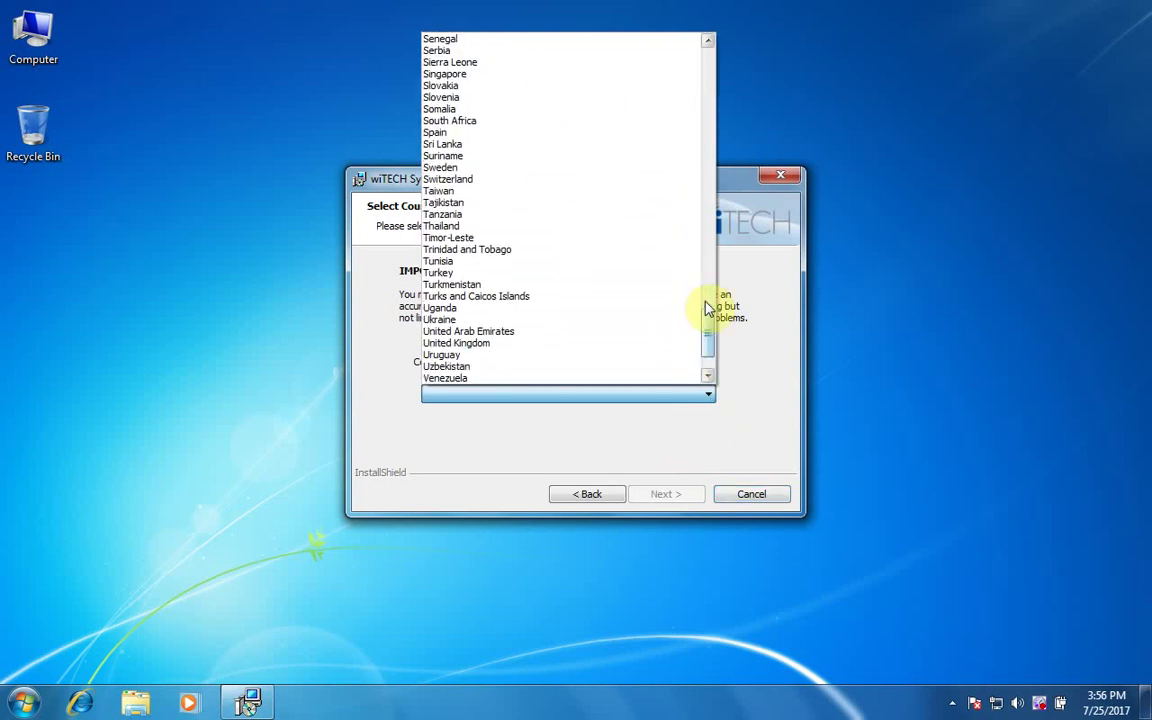
pyautogui.scroll(-2, 706, 307)
pyautogui.scroll(1, 706, 307)
pyautogui.scroll(20, 706, 307)
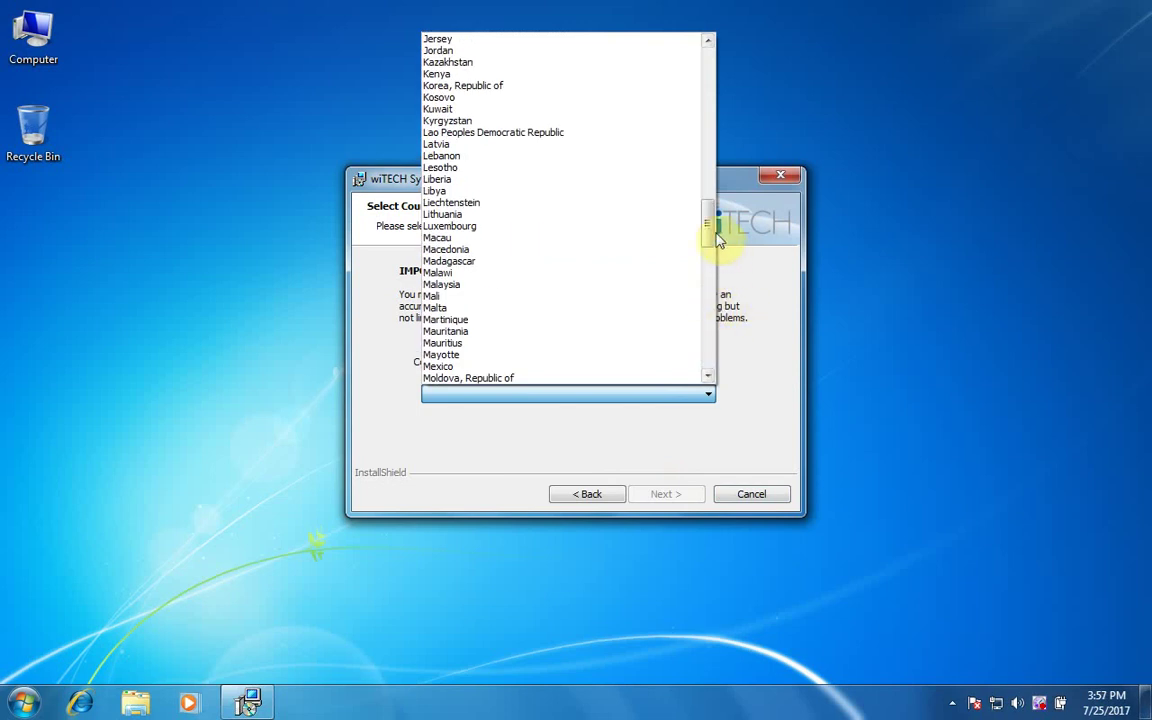
pyautogui.moveTo(712, 218); pyautogui.dragTo(711, 71)
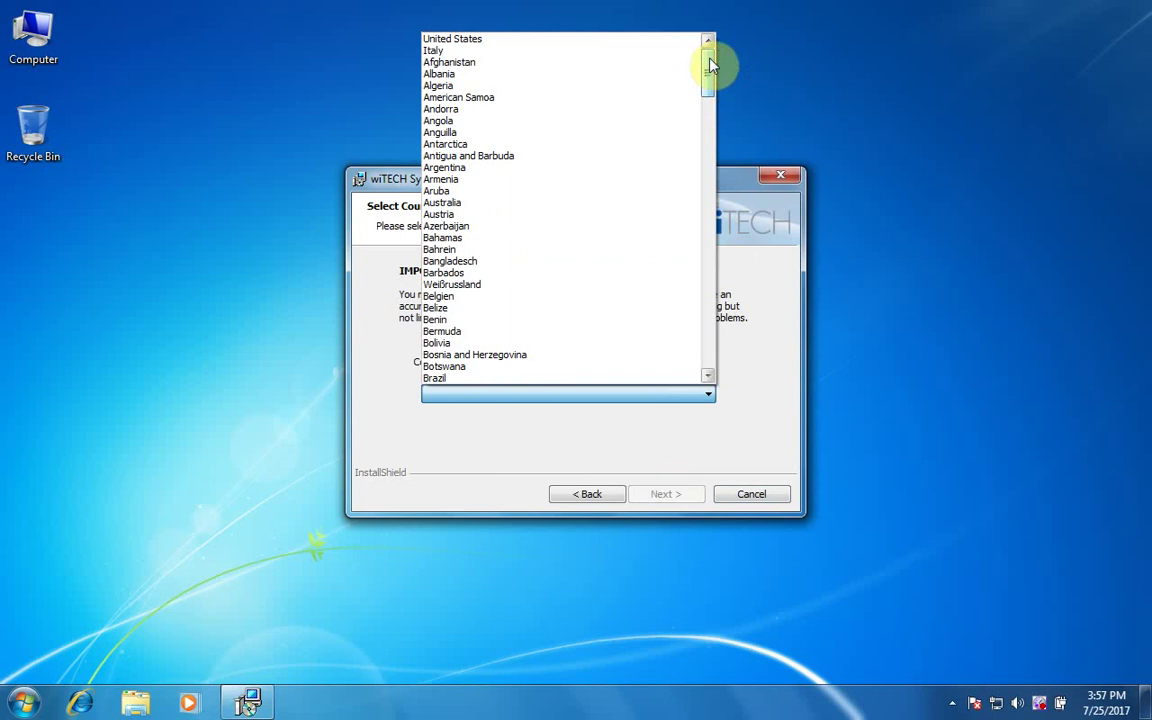
pyautogui.click(612, 186)
pyautogui.click(666, 494)
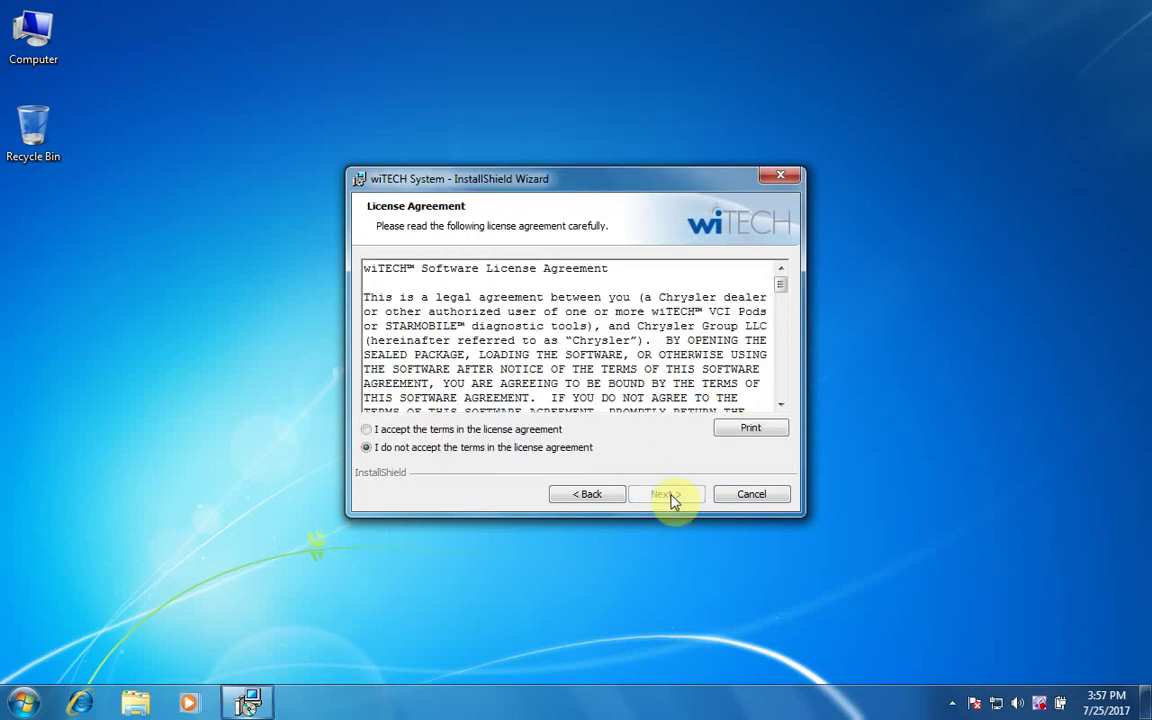
# Accept the terms of the wiTECH software license agreement and run the wiTECH System installation.
pyautogui.click(548, 430)
pyautogui.click(672, 494)
pyautogui.click(673, 495)
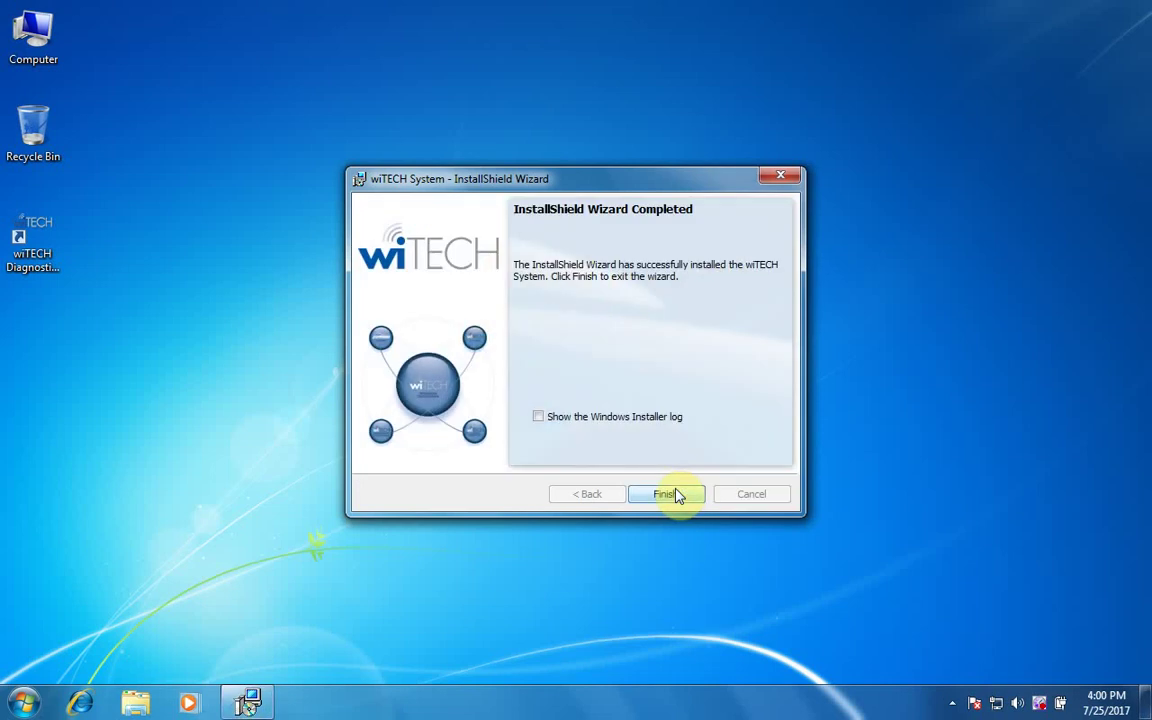
# Finish the wiTECH System installer and allow witech_monitor, wiTECH_wde and witech_server through Windows Firewall on private networks.
pyautogui.click(672, 493)
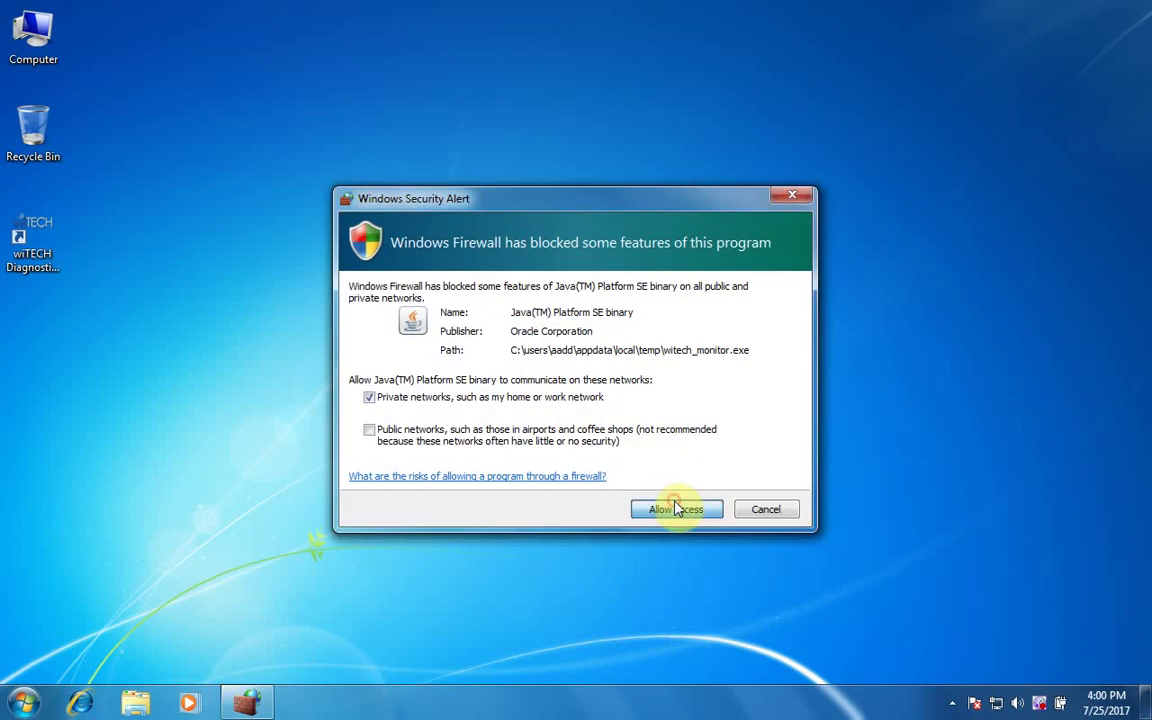
pyautogui.click(677, 511)
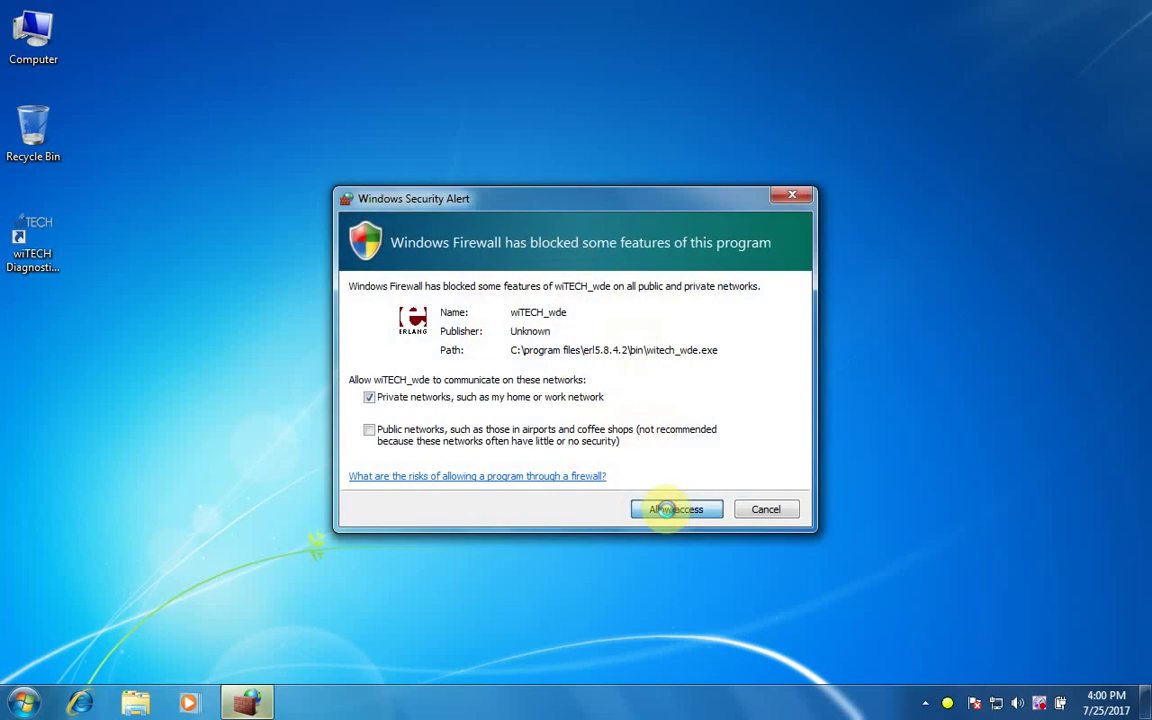
pyautogui.click(667, 511)
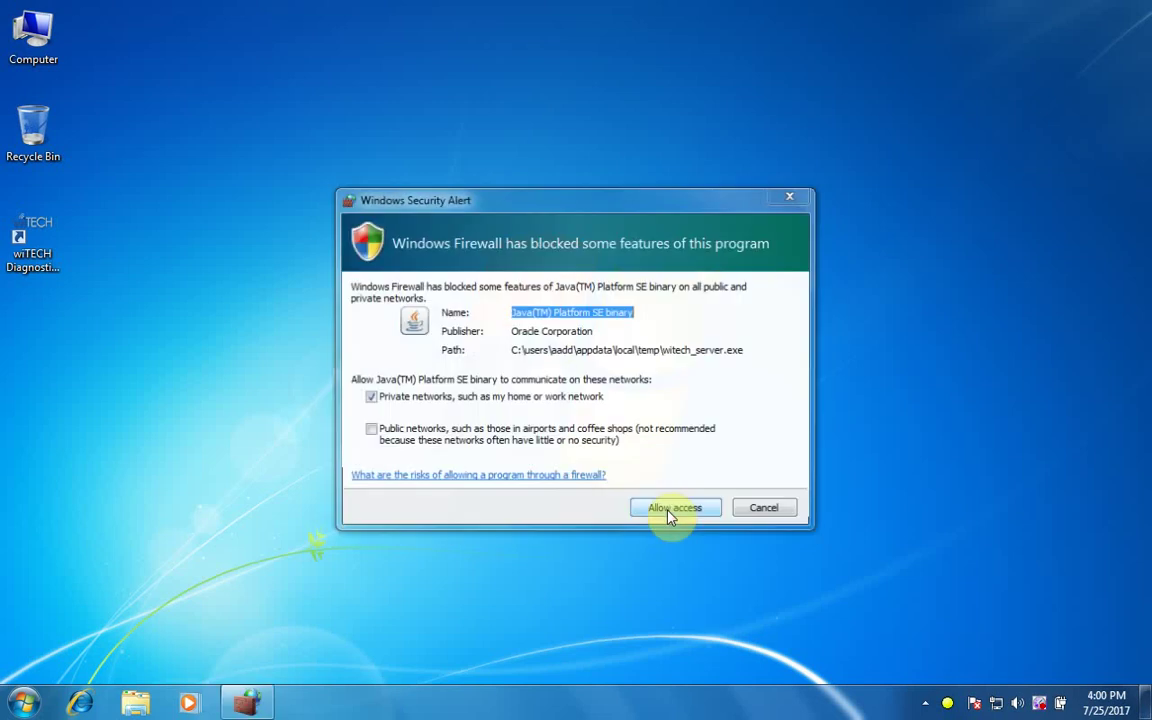
pyautogui.click(668, 511)
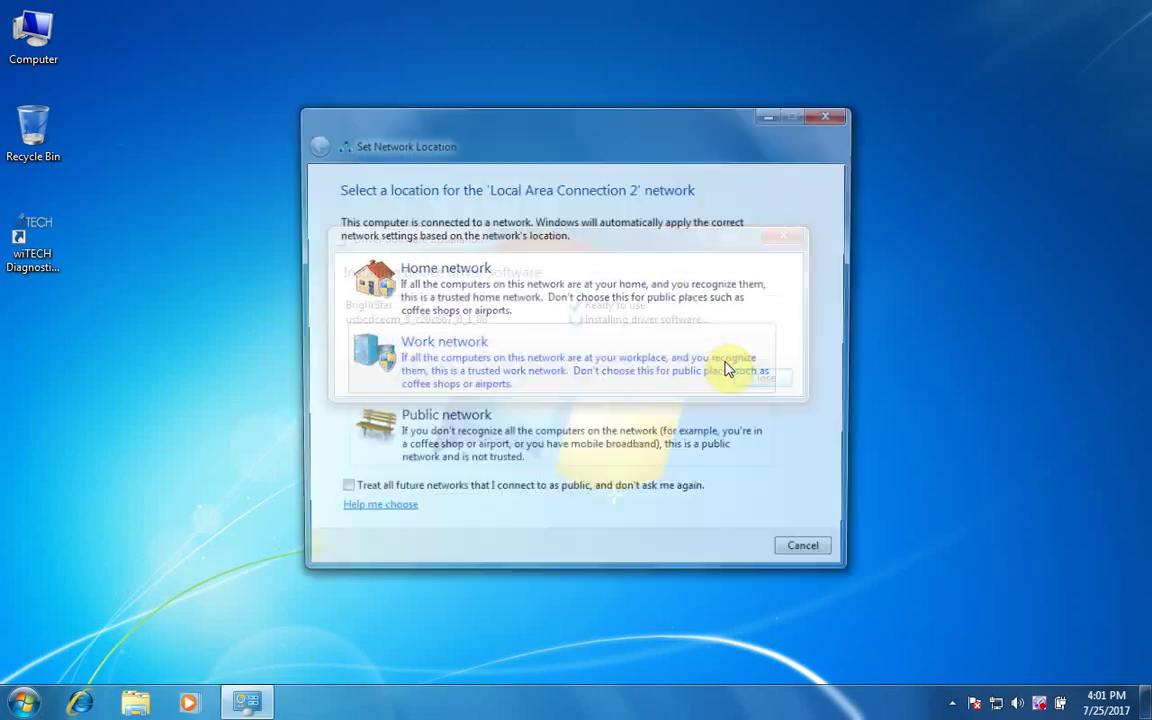
# Set the Local Area Connection 2 network location to Work network and close the driver software installation window.
pyautogui.click(712, 362)
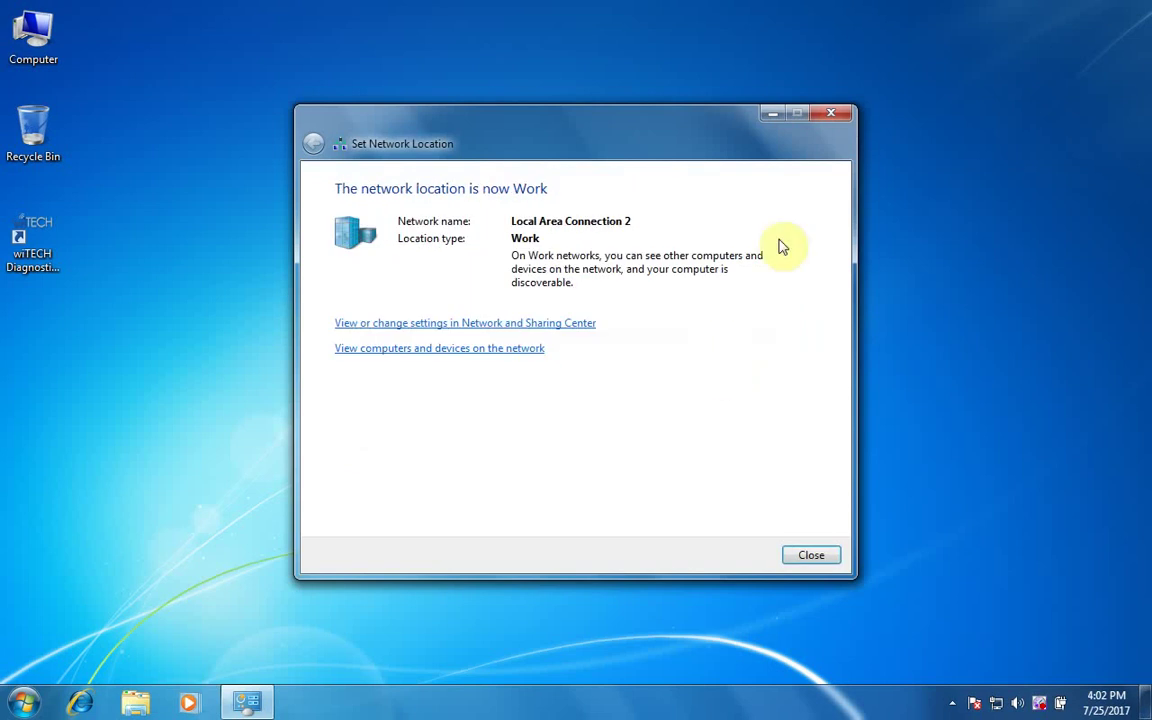
pyautogui.click(845, 114)
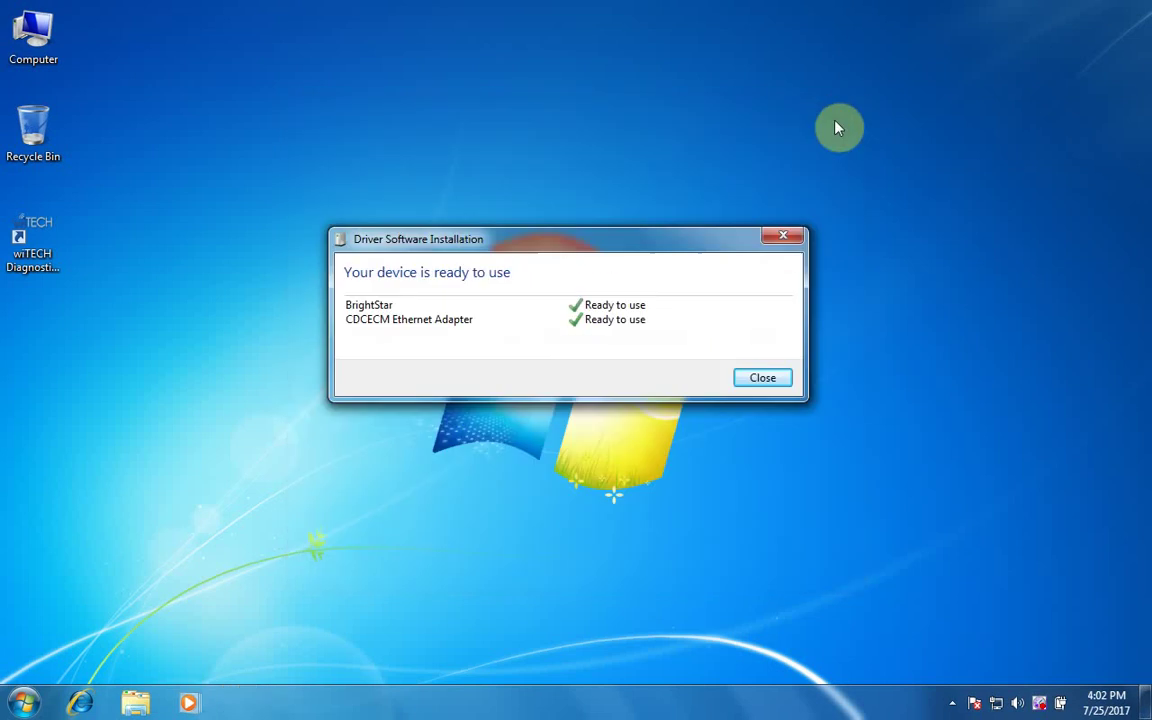
pyautogui.click(791, 238)
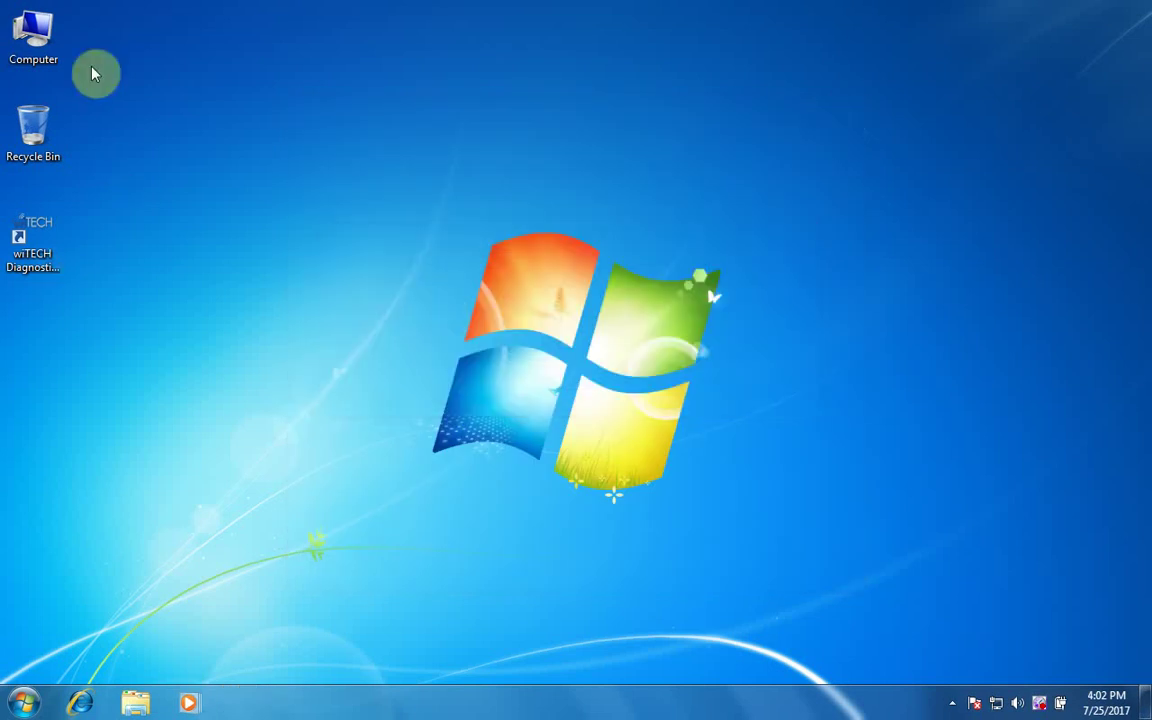
# Check the CDCECM Ethernet Adapter under the network adapters in Device Manager, closing Computer Management when done.
pyautogui.rightClick(9, 47)
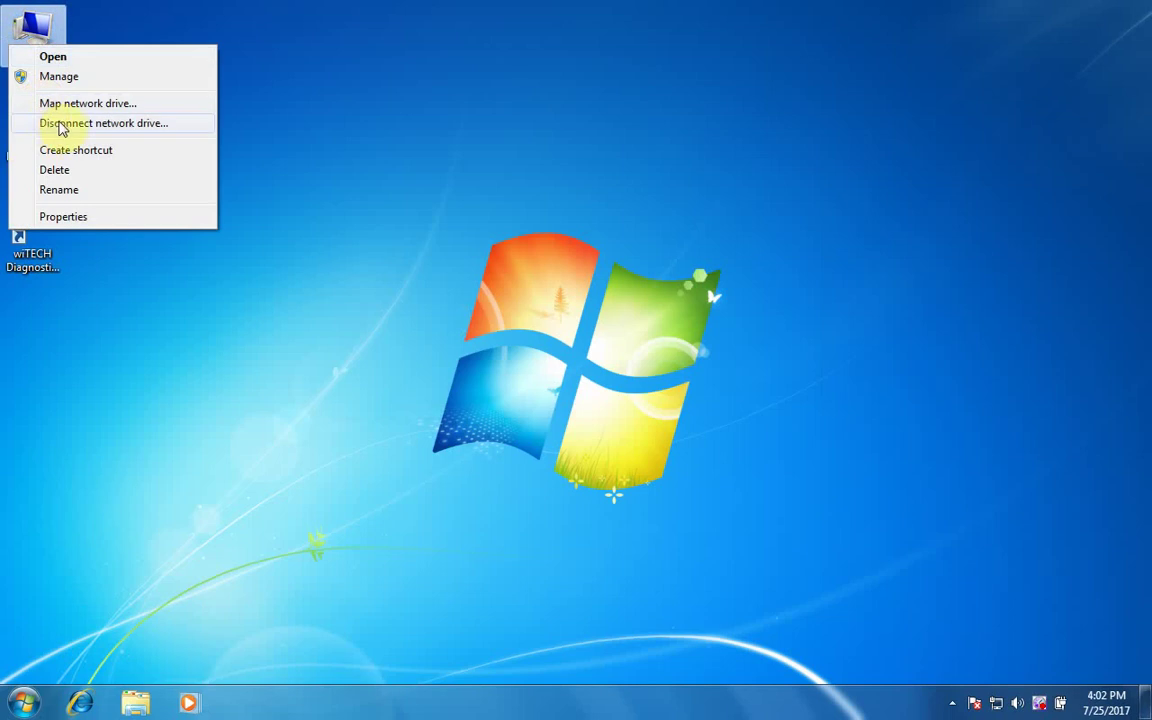
pyautogui.click(62, 78)
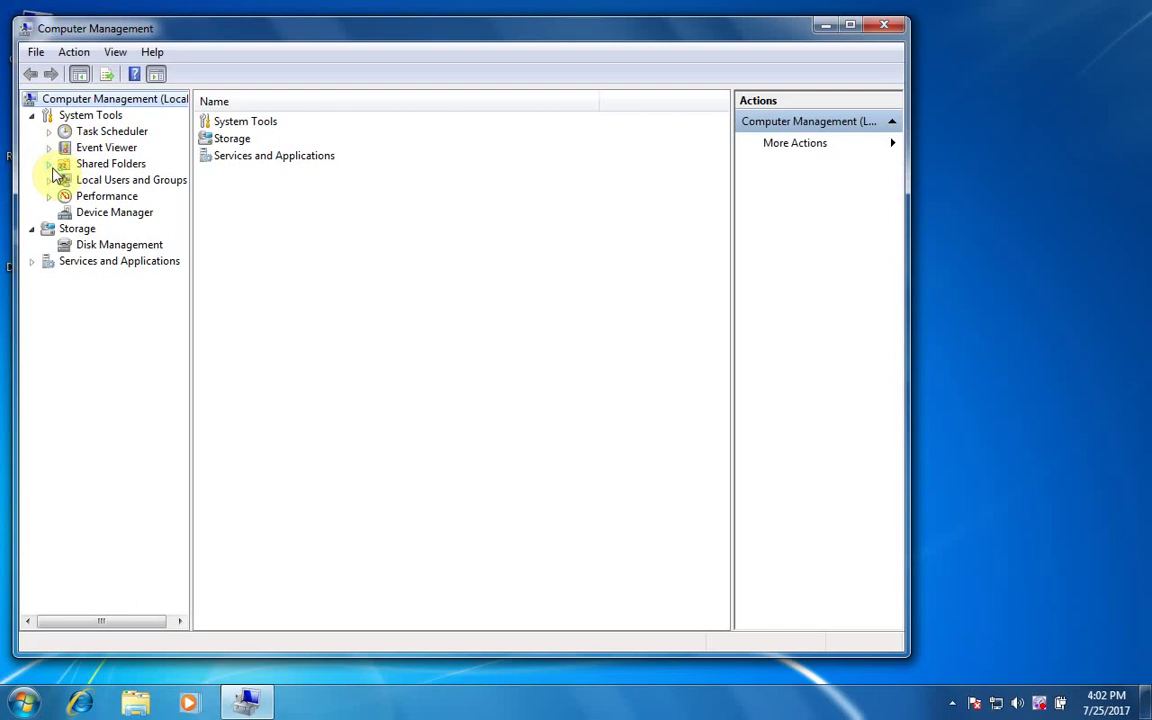
pyautogui.click(114, 213)
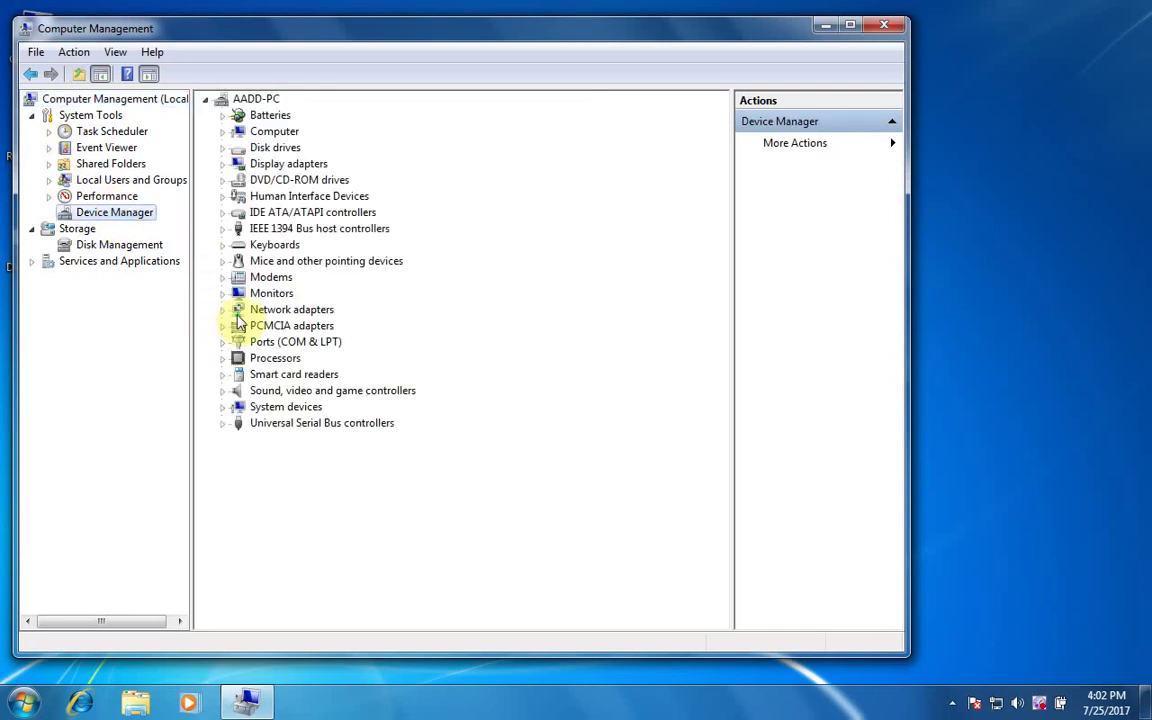
pyautogui.doubleClick(232, 311)
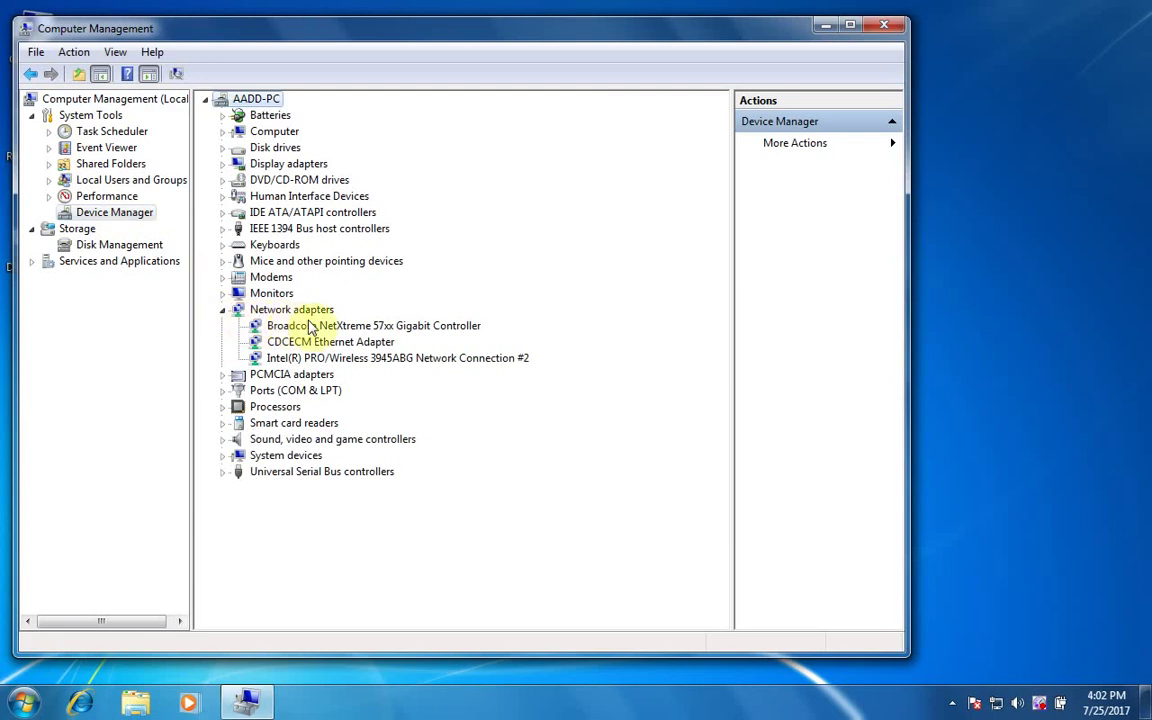
pyautogui.click(376, 345)
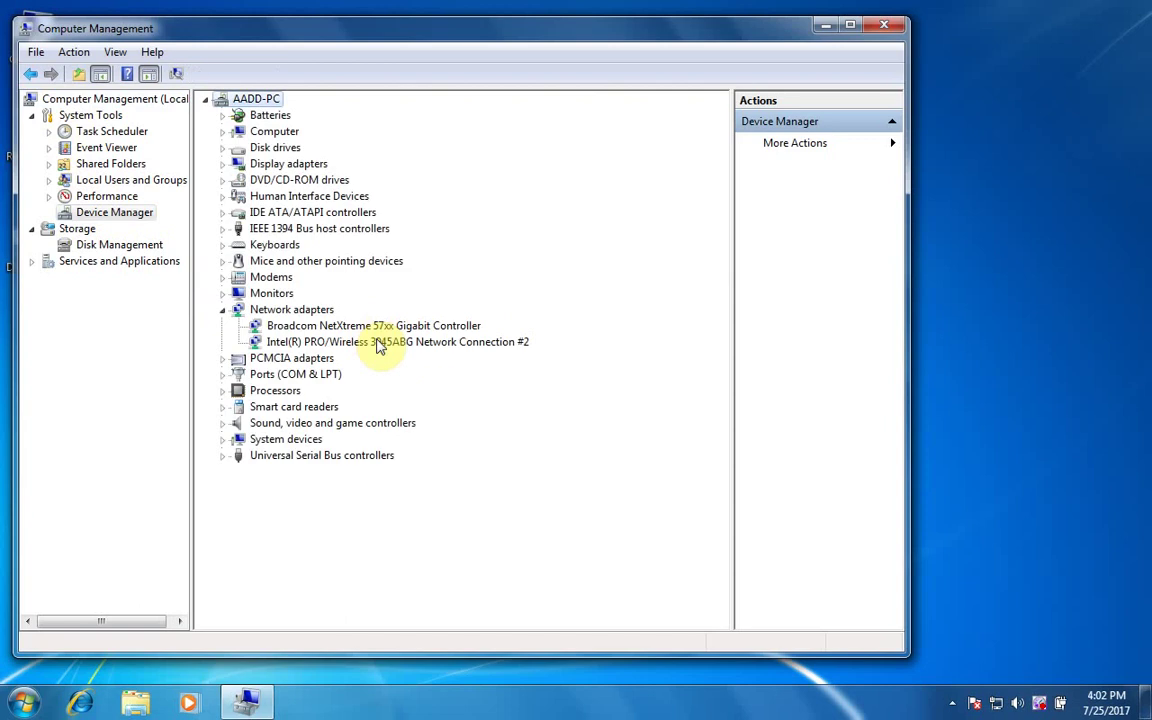
pyautogui.click(378, 344)
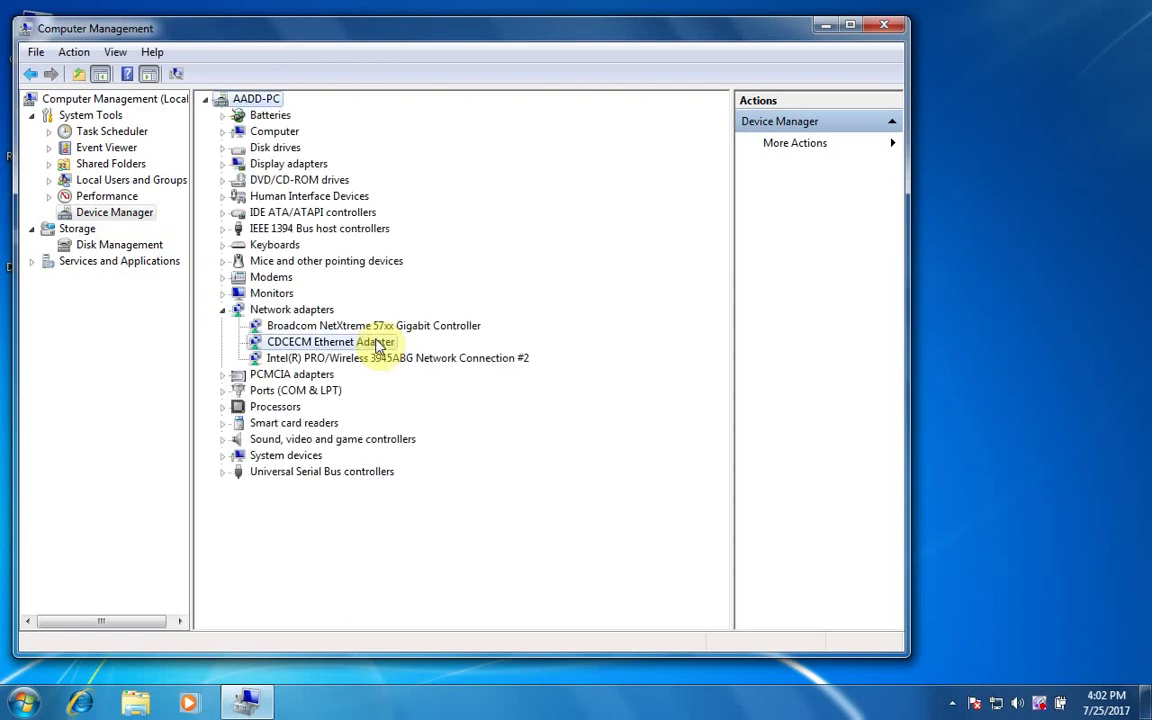
pyautogui.click(884, 24)
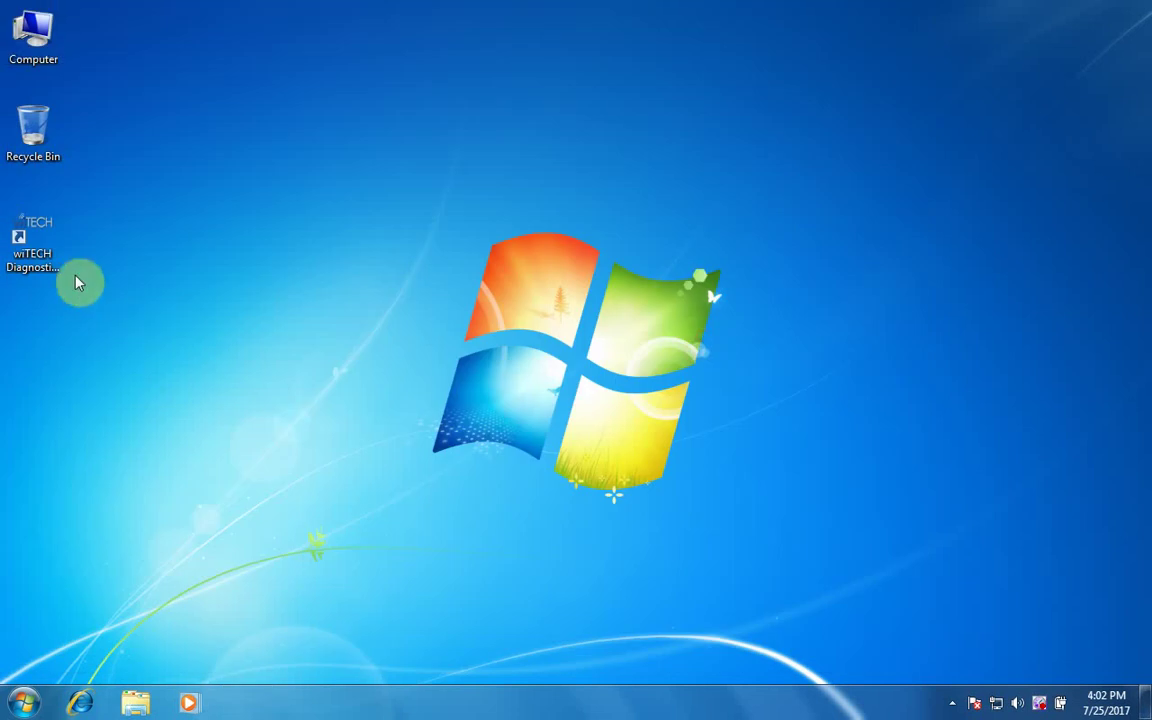
# Launch the wiTECH Diagnostic Application, declining the Adobe AIR update, and maximize its window.
pyautogui.rightClick(41, 256)
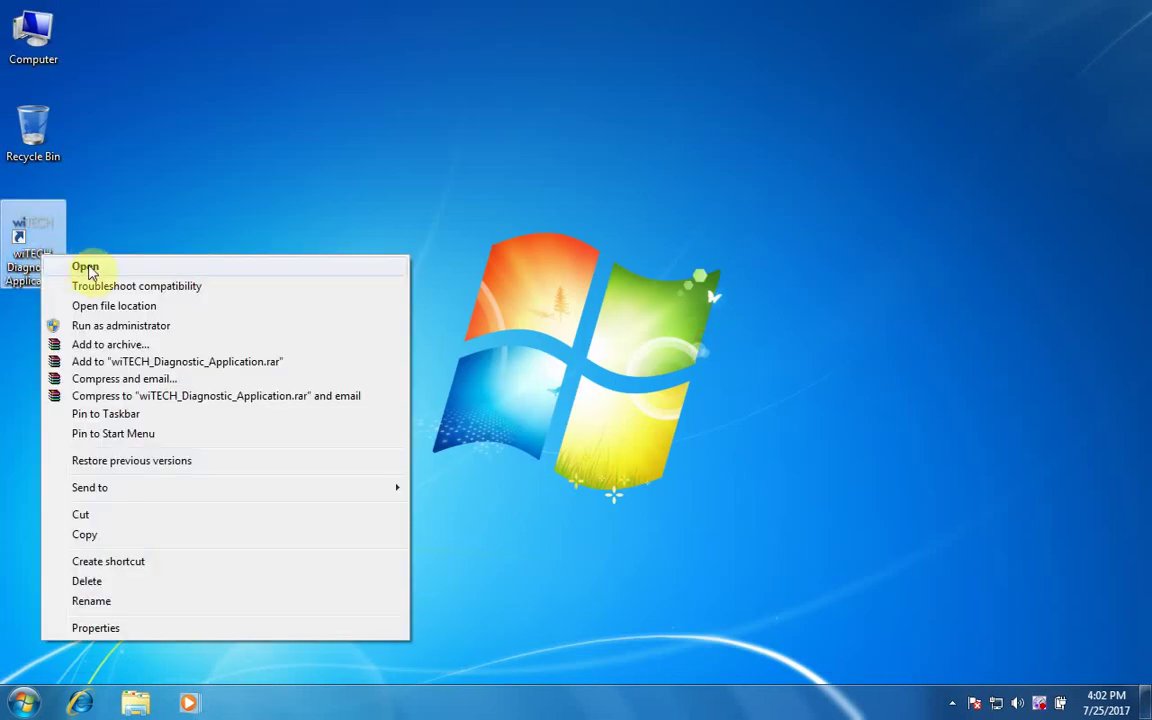
pyautogui.click(86, 267)
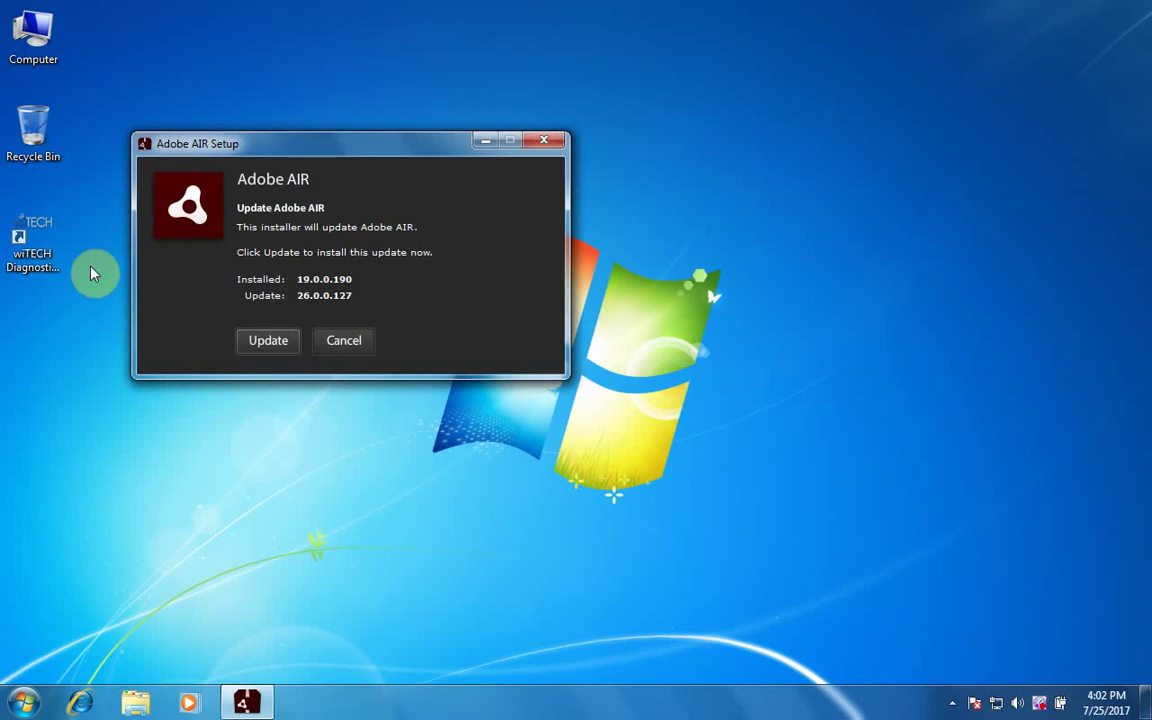
pyautogui.click(344, 340)
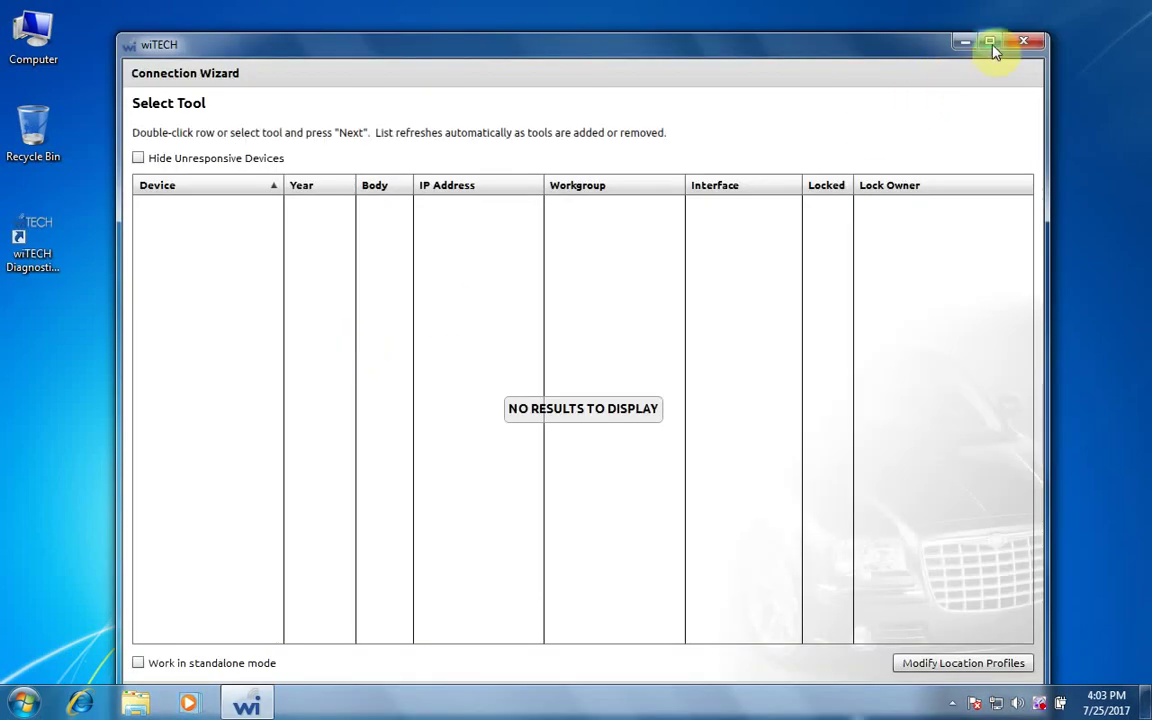
pyautogui.click(992, 43)
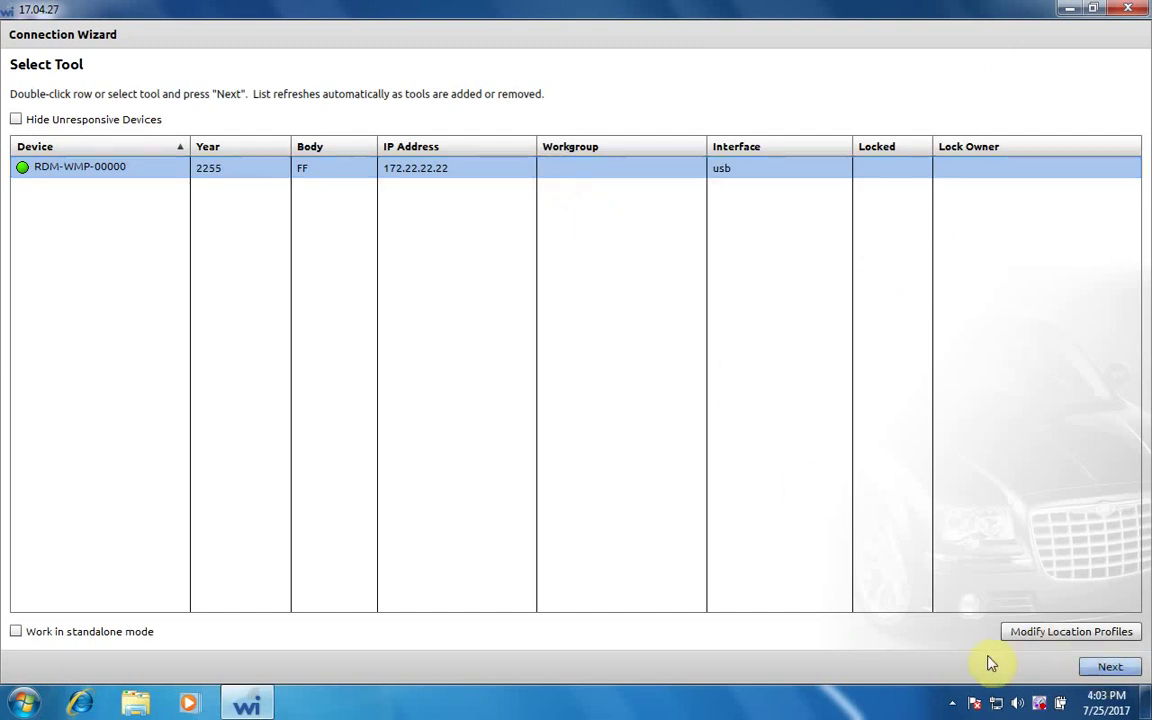
# Connect to the detected USB tool, dismiss the wiTECH 1.0 Sundown notice and complete the DealerCONNECT login page in Work Off Line mode.
pyautogui.press('Return')
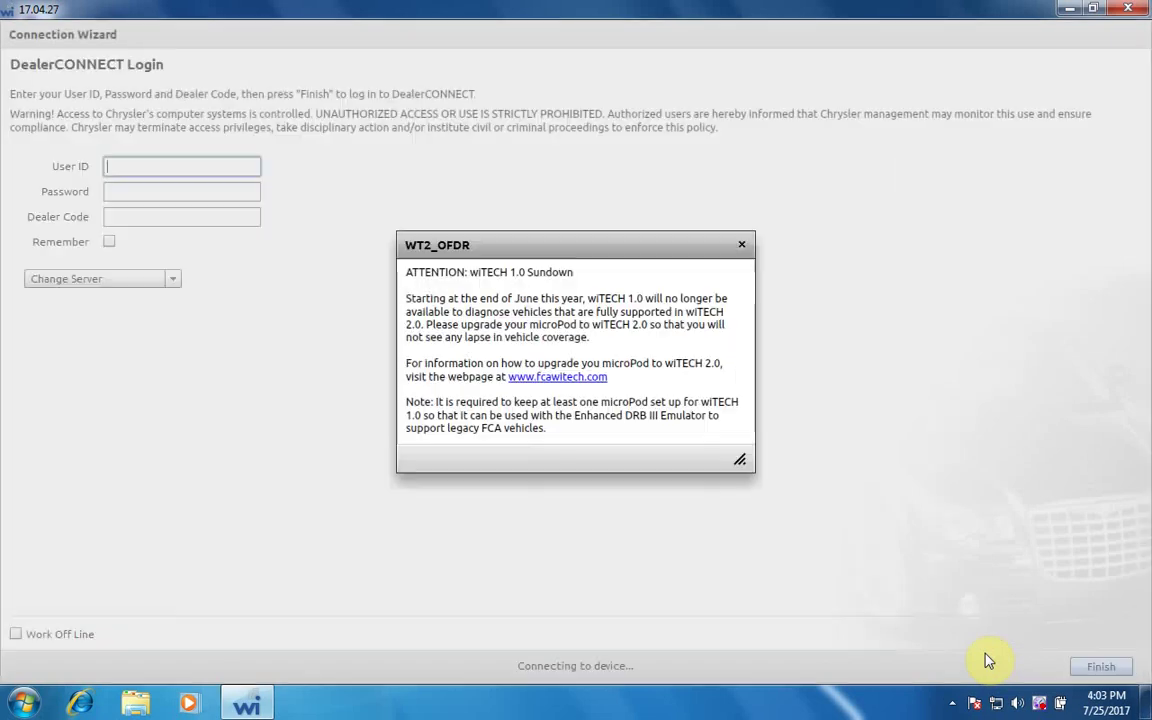
pyautogui.click(742, 245)
pyautogui.click(16, 634)
pyautogui.click(1098, 667)
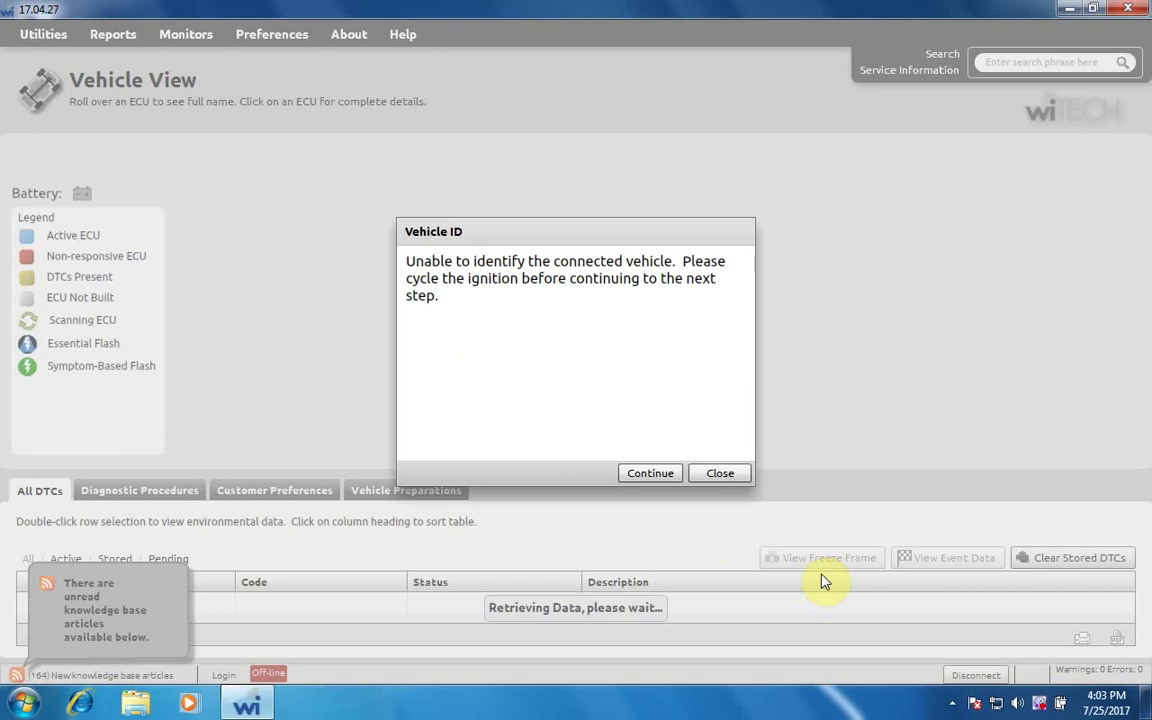
# Identify the connected vehicle manually as year body 2017 WD and finish the Vehicle ID prompts to start the initial vehicle scan.
pyautogui.click(650, 474)
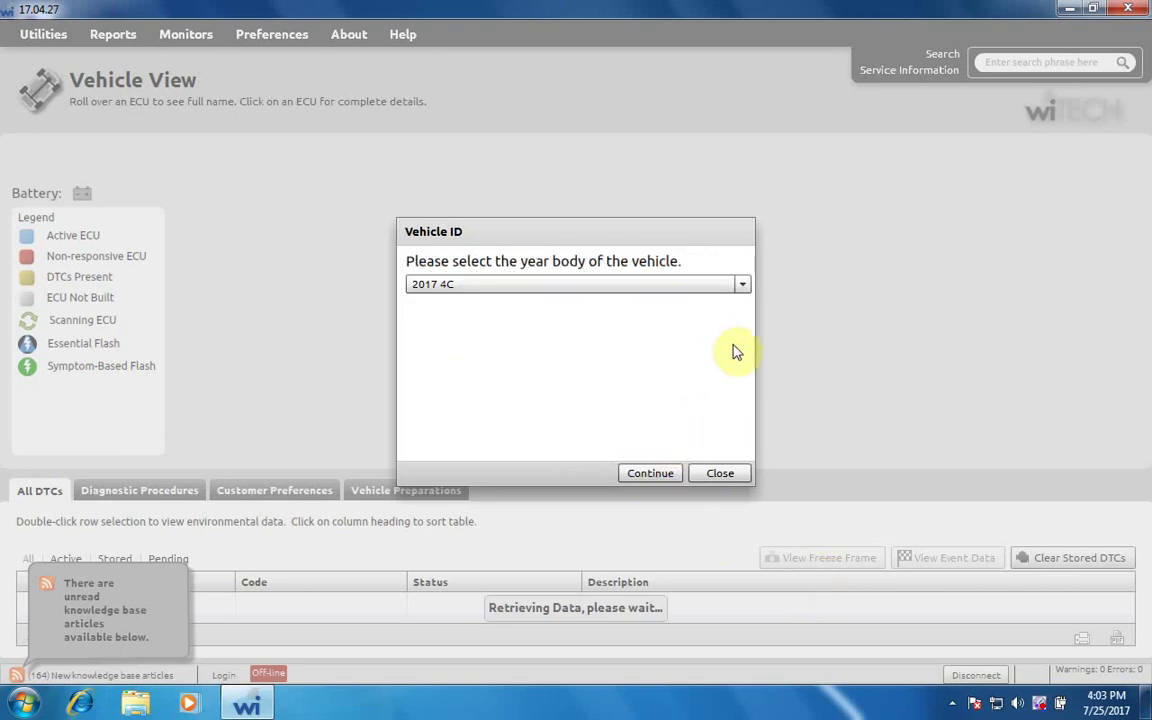
pyautogui.click(746, 288)
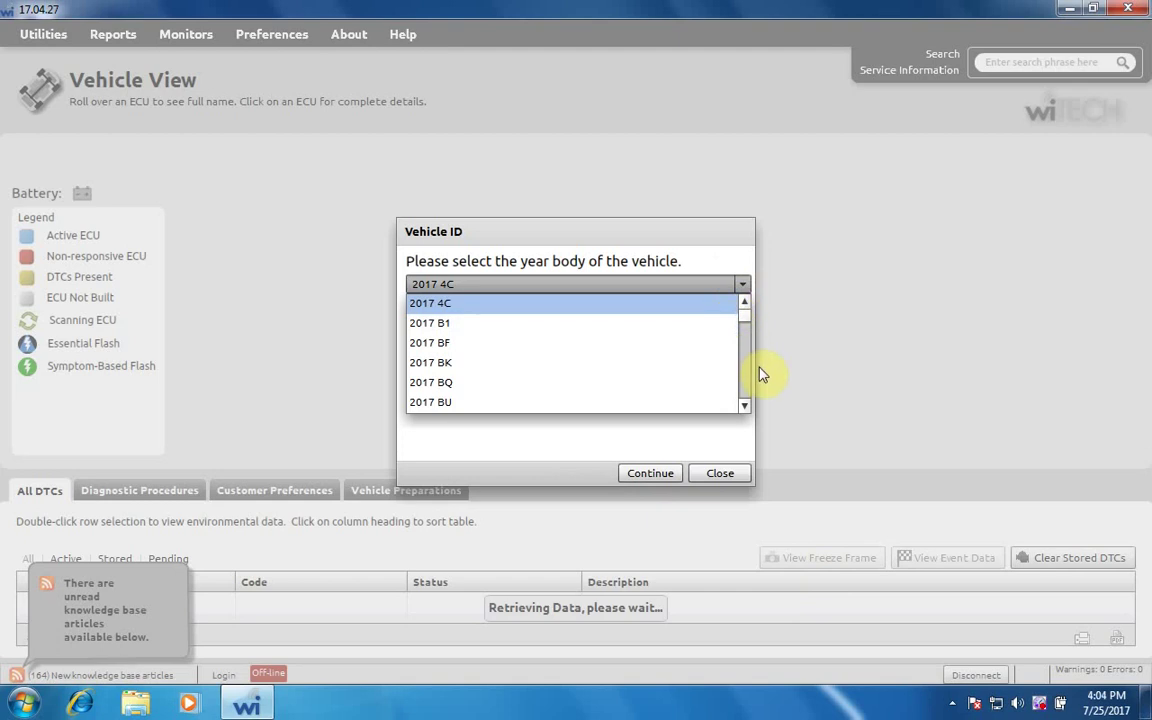
pyautogui.click(746, 405)
pyautogui.click(746, 405)
pyautogui.click(746, 405)
pyautogui.click(746, 405)
pyautogui.click(746, 405)
pyautogui.click(746, 405)
pyautogui.click(746, 405)
pyautogui.click(746, 405)
pyautogui.click(746, 405)
pyautogui.click(746, 405)
pyautogui.click(746, 405)
pyautogui.click(746, 405)
pyautogui.click(746, 405)
pyautogui.click(746, 405)
pyautogui.click(746, 405)
pyautogui.click(746, 405)
pyautogui.click(746, 405)
pyautogui.click(746, 405)
pyautogui.click(746, 405)
pyautogui.click(746, 405)
pyautogui.click(746, 405)
pyautogui.click(746, 405)
pyautogui.click(746, 405)
pyautogui.click(746, 405)
pyautogui.click(746, 405)
pyautogui.click(746, 405)
pyautogui.click(746, 405)
pyautogui.click(746, 405)
pyautogui.click(746, 405)
pyautogui.click(746, 405)
pyautogui.click(746, 405)
pyautogui.click(746, 405)
pyautogui.click(746, 405)
pyautogui.click(746, 405)
pyautogui.click(746, 405)
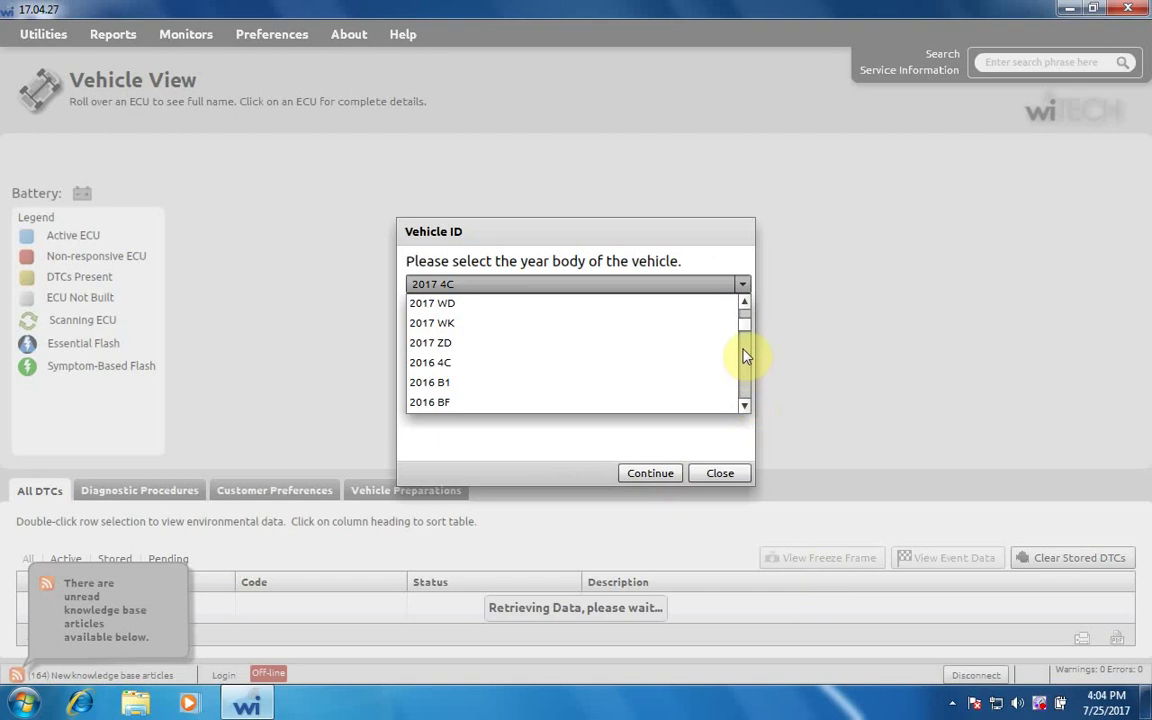
pyautogui.click(561, 306)
pyautogui.click(668, 473)
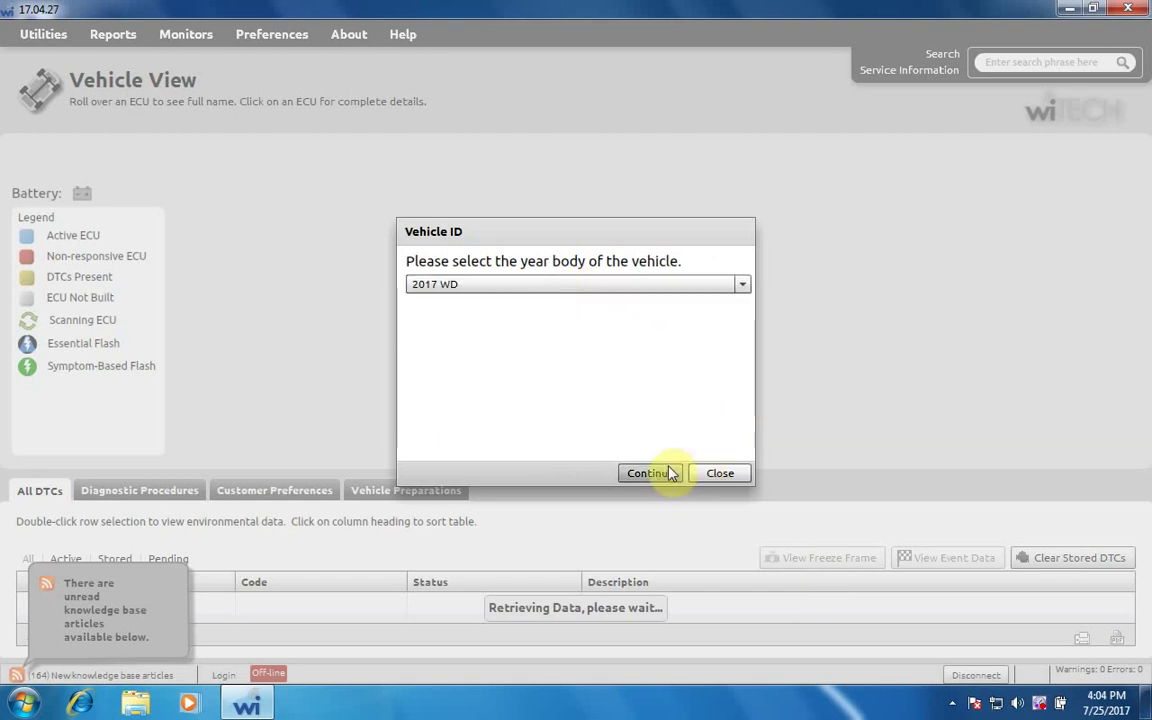
pyautogui.click(719, 475)
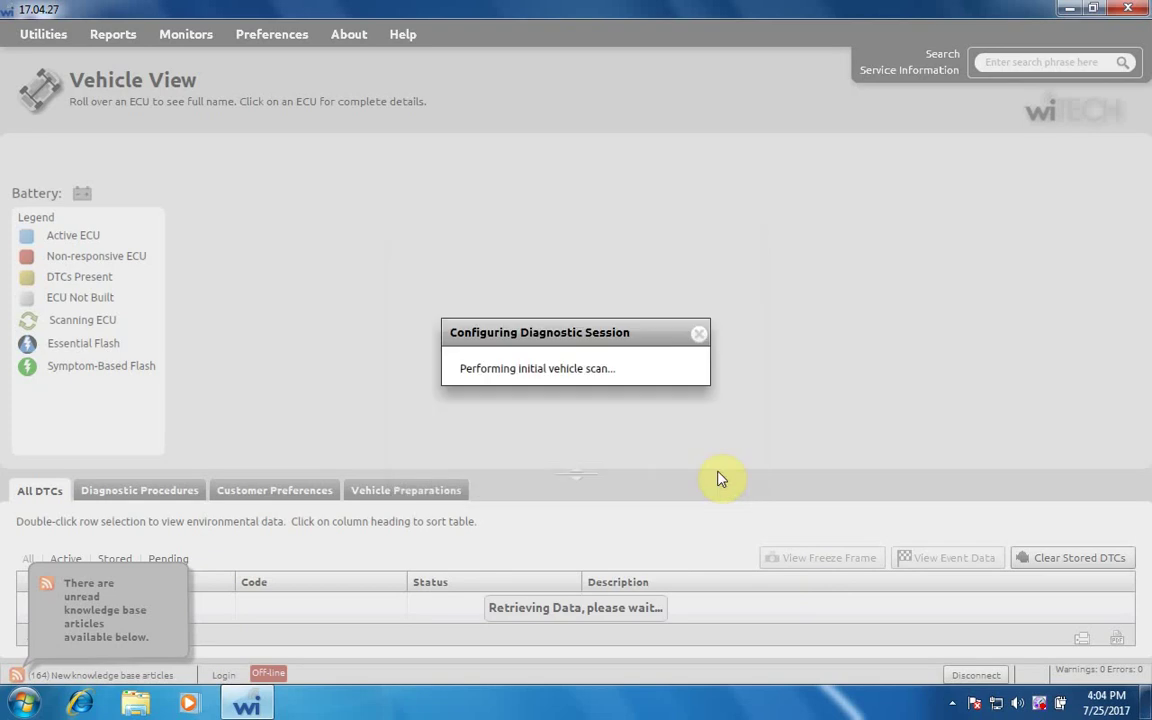